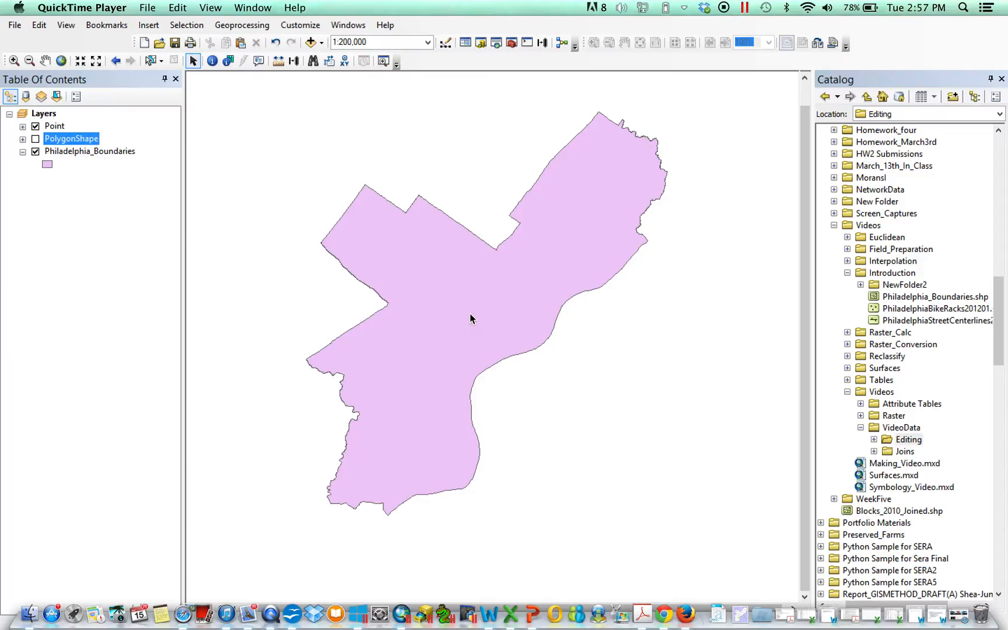
- Refresh the VideoData folder in the catalog and add CCPhilaDistrict.PNG to the map, accepting its missing spatial reference
right_click(892, 418)
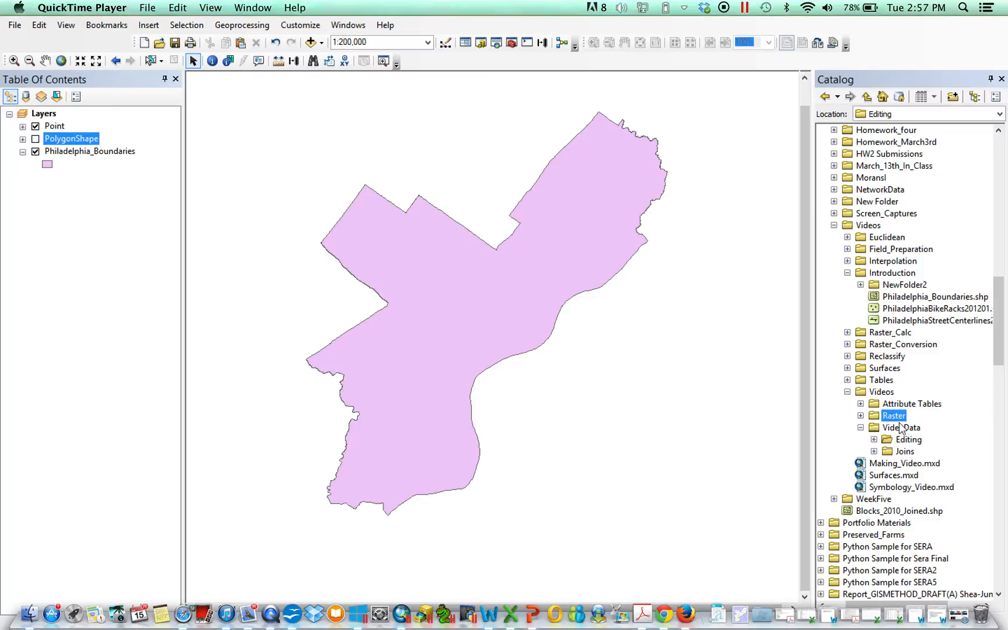
right_click(892, 429)
click(931, 493)
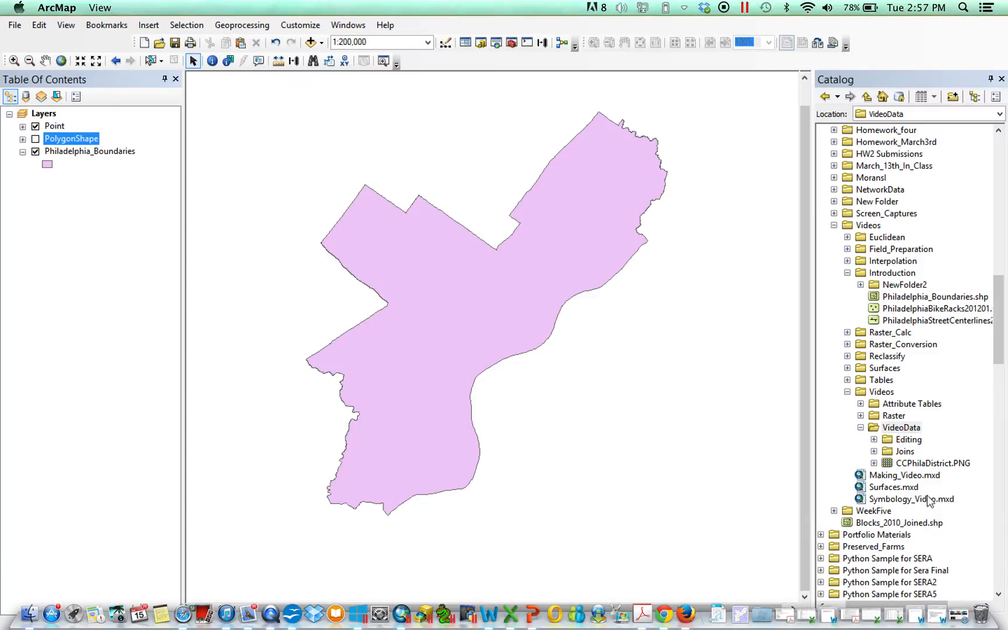
click(947, 462)
drag(945, 464, 87, 113)
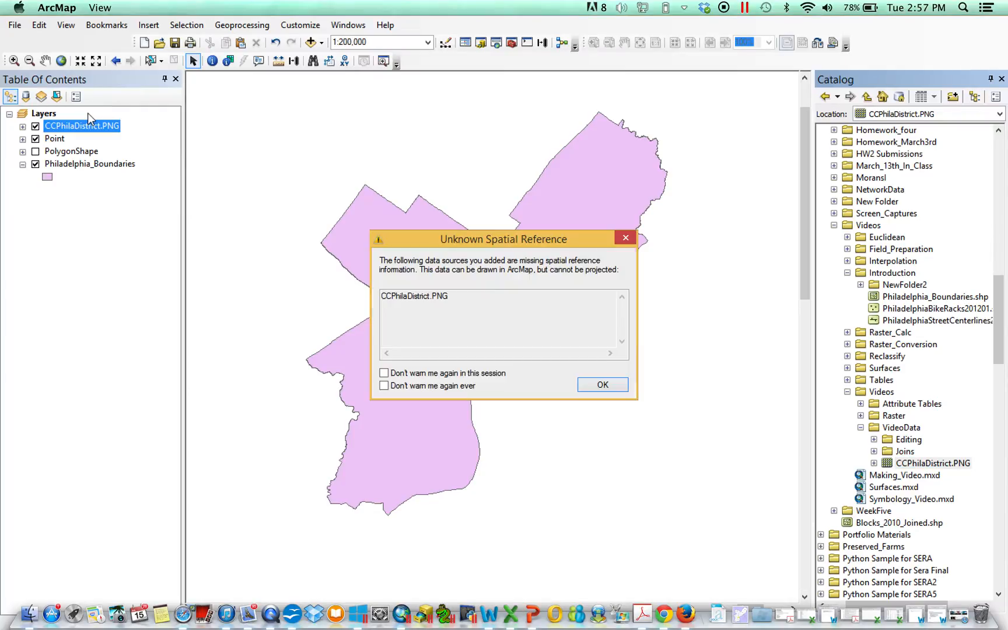
click(607, 388)
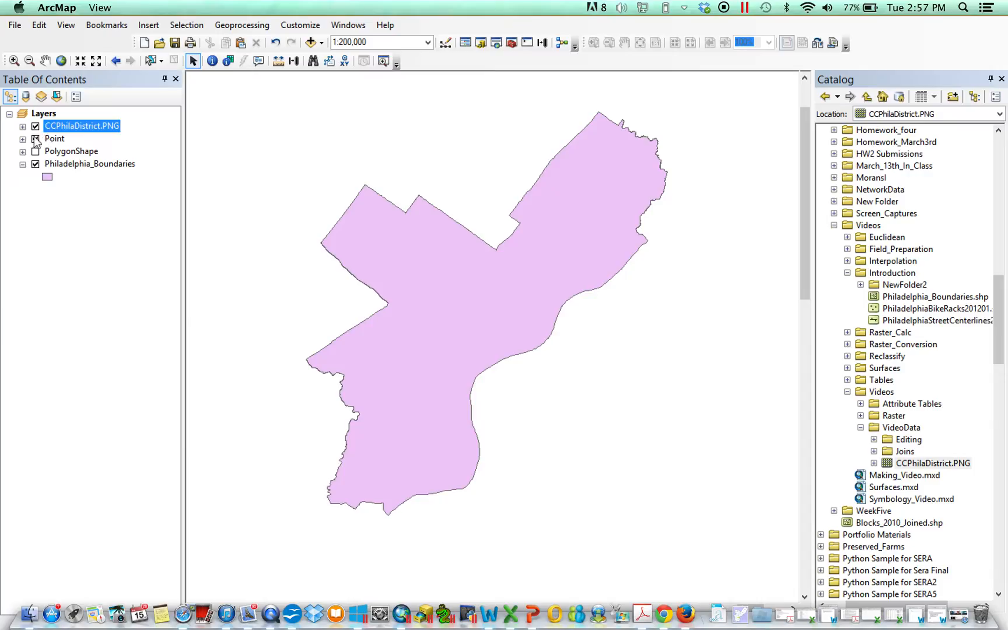
- Examine the source properties of the CCPhilaDistrict.PNG layer, including its raster information and spatial reference
right_click(61, 129)
click(146, 328)
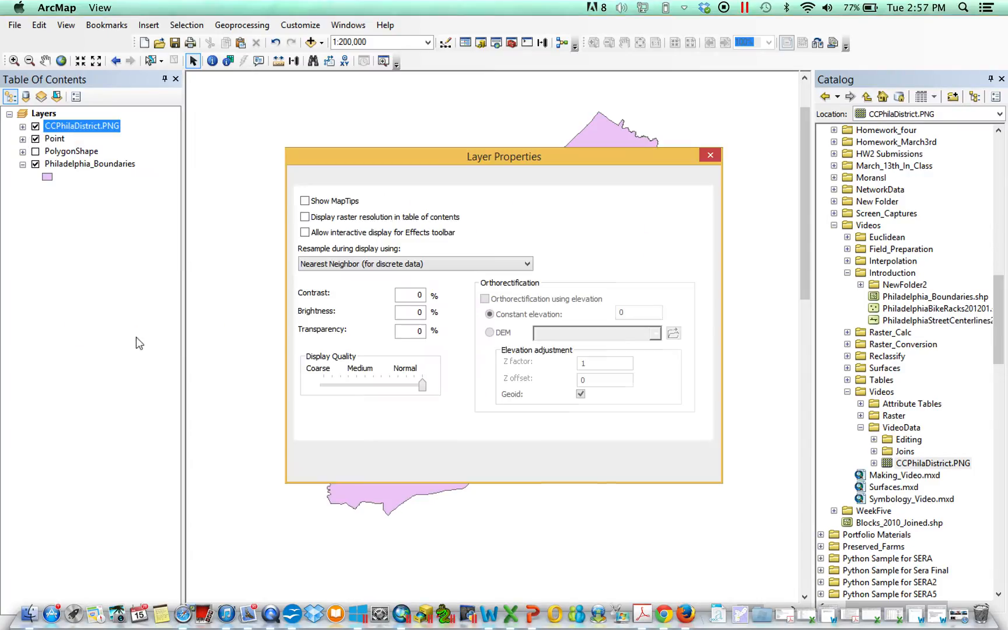
click(344, 179)
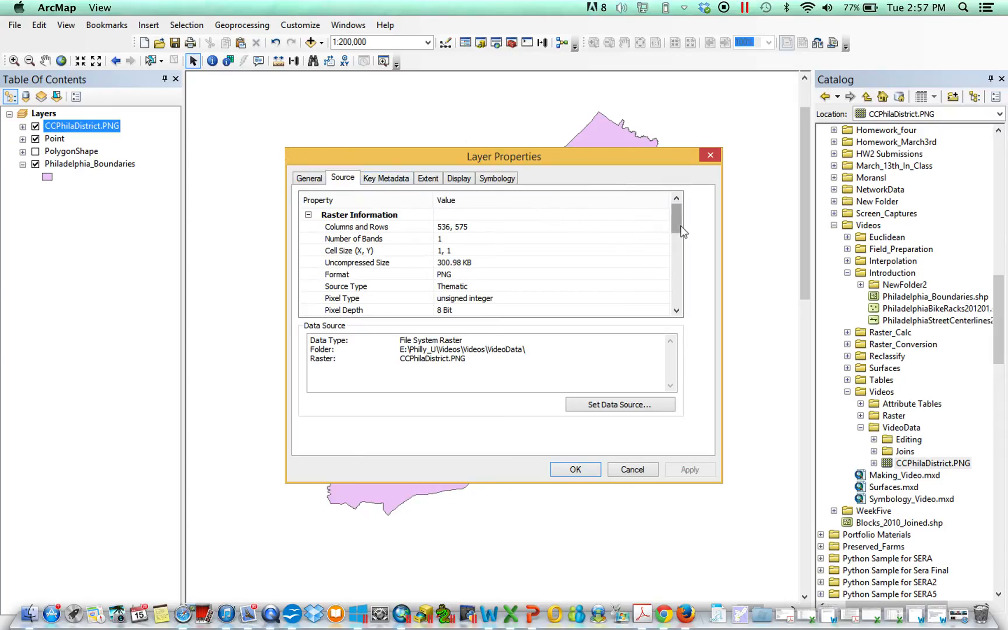
scroll(678, 239, down, 5)
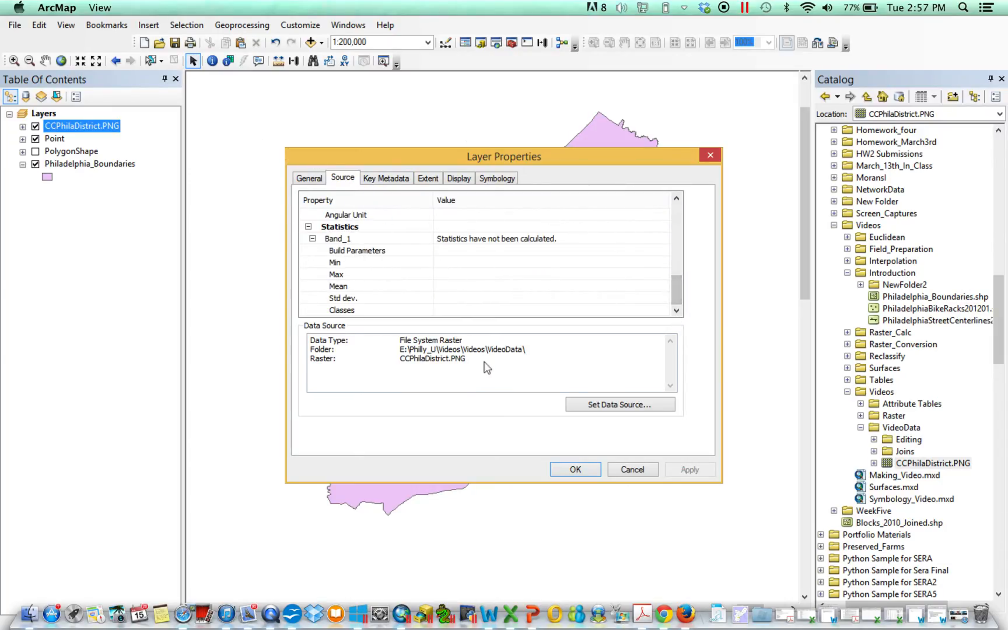
click(295, 179)
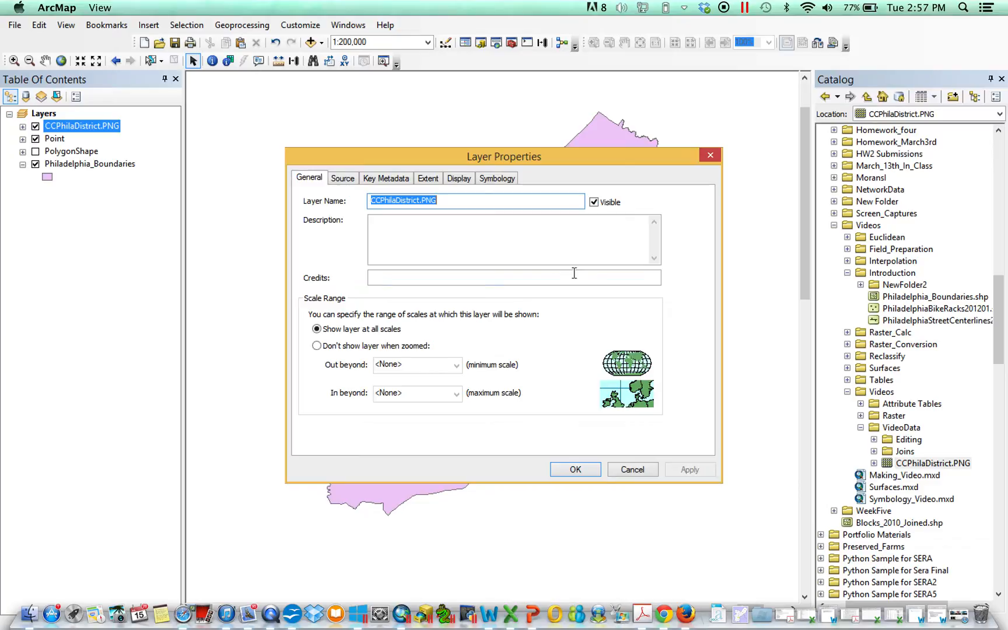
click(708, 156)
- Compare the map extents of CCPhilaDistrict.PNG and the Philadelphia boundary, finishing zoomed to the image layer
right_click(97, 129)
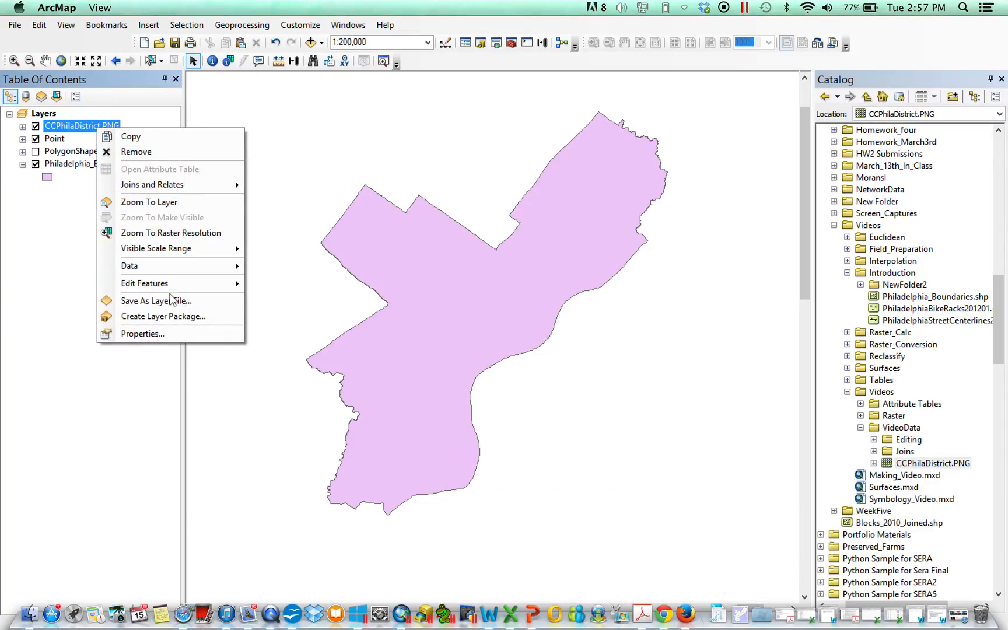
click(163, 201)
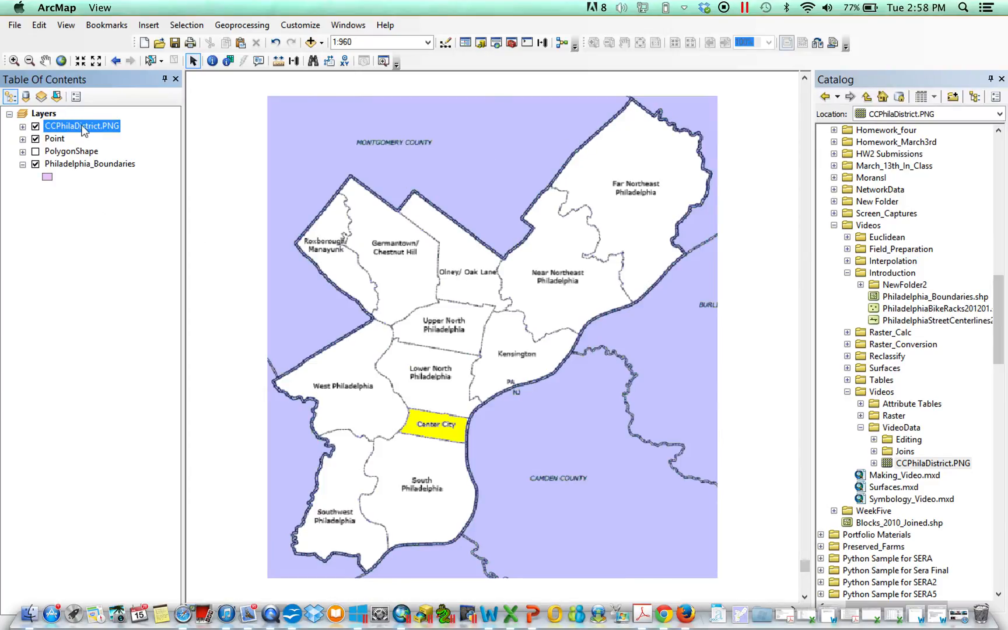
click(116, 61)
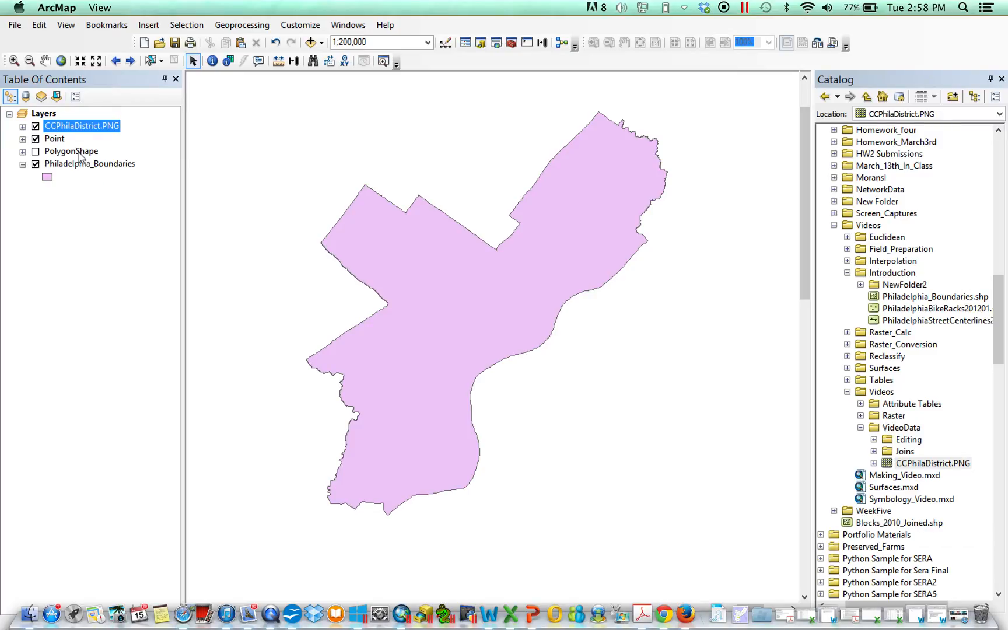
click(131, 61)
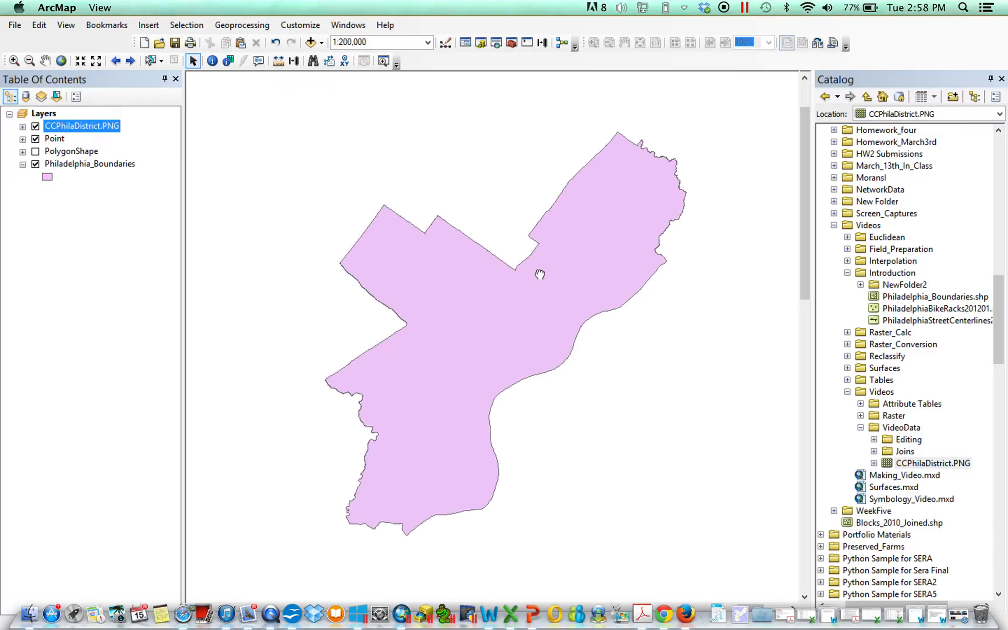
right_click(83, 129)
click(120, 147)
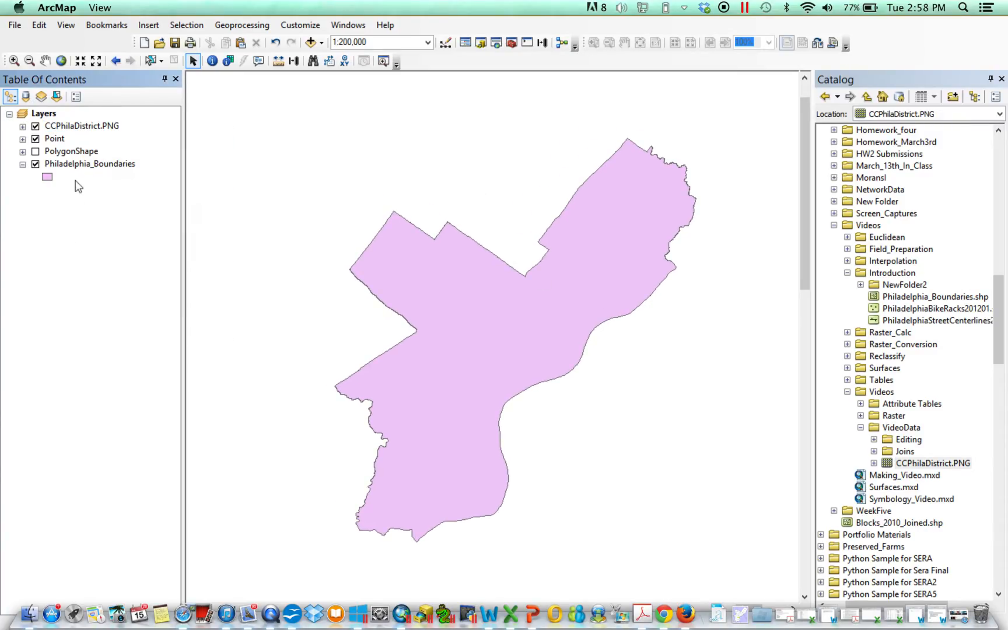
right_click(84, 125)
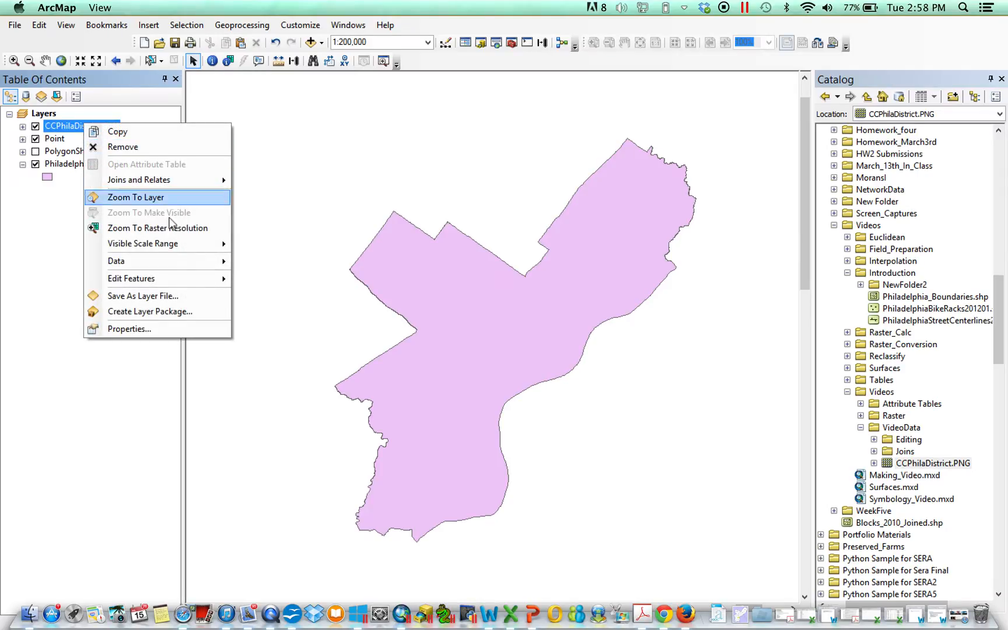
click(163, 199)
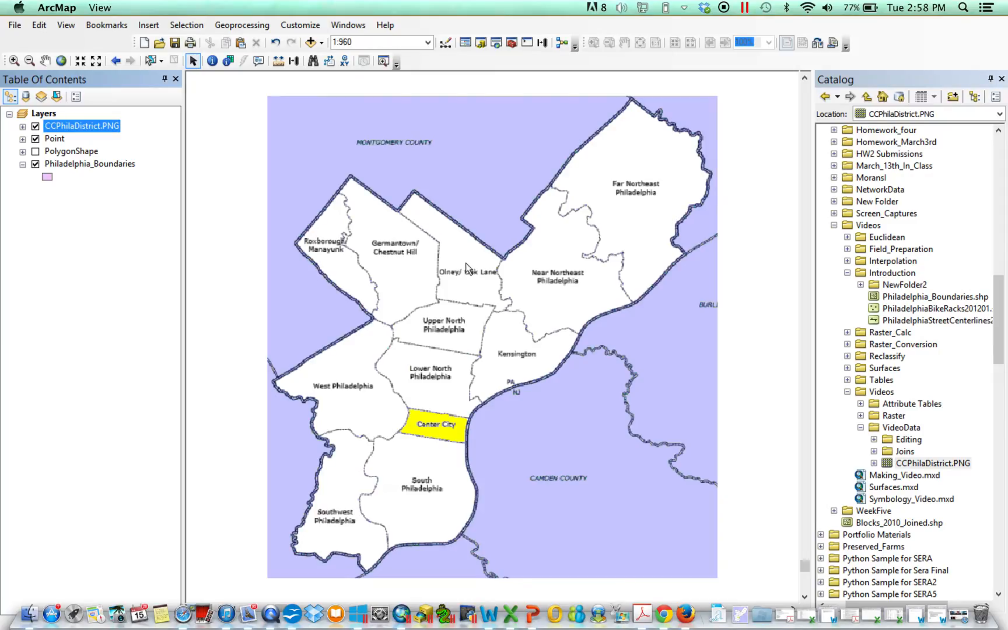
- Display the Georeferencing toolbar and move it slightly higher over the map
click(301, 25)
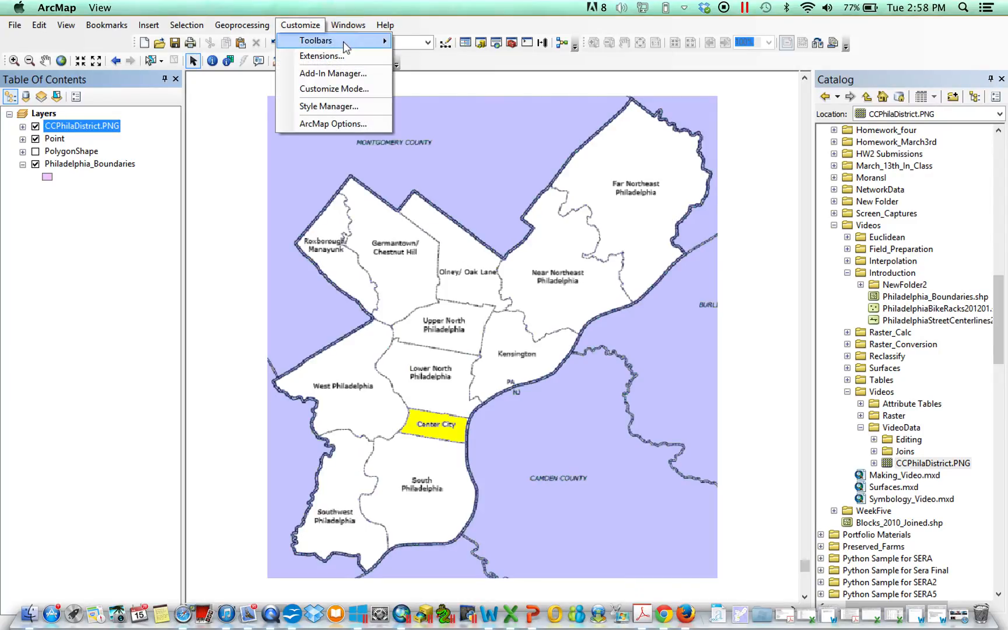
mouse_move(344, 42)
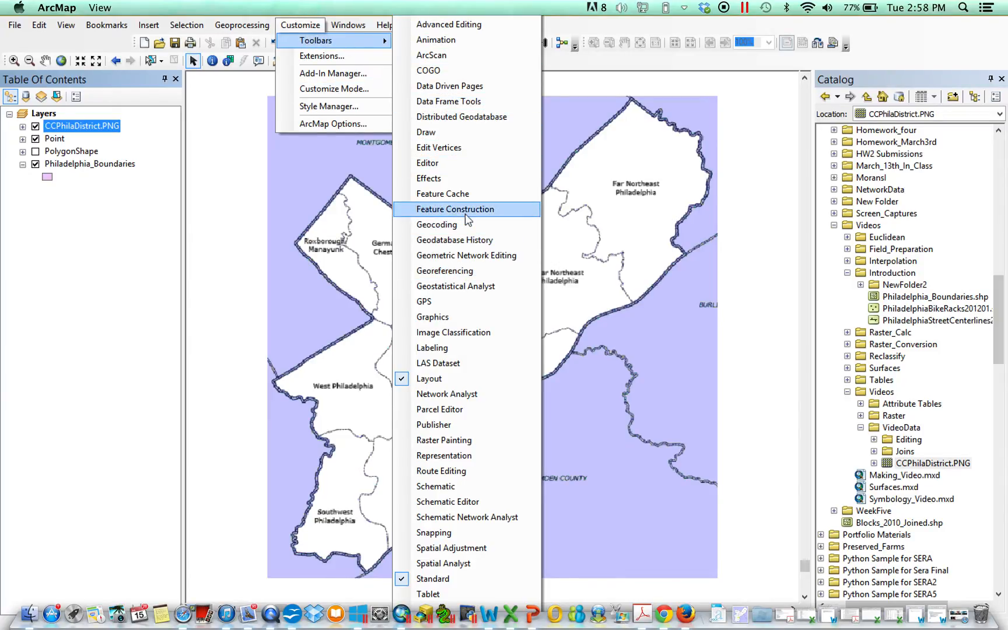
click(461, 272)
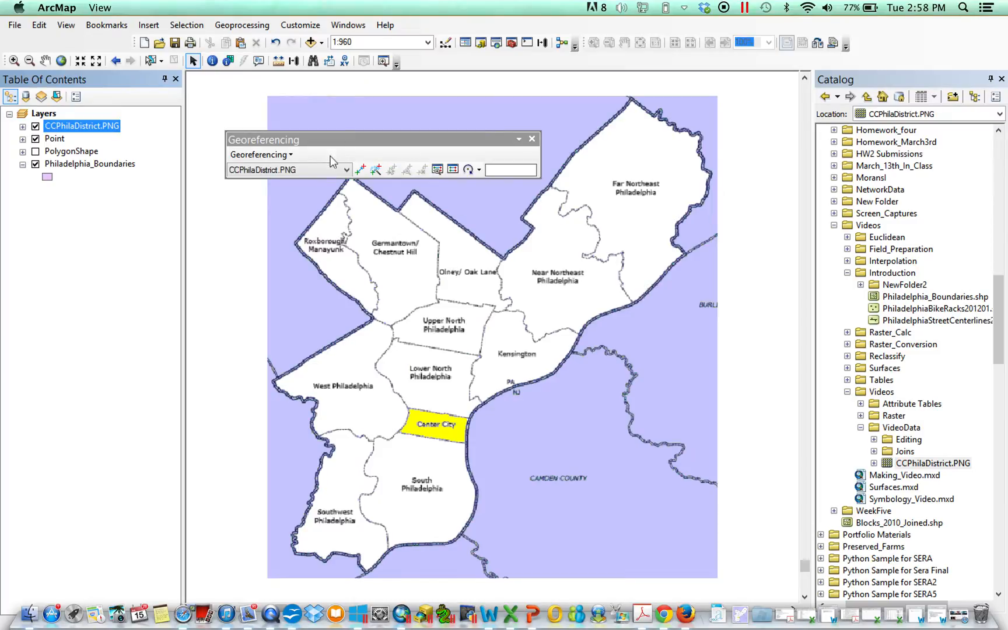
drag(345, 139, 346, 124)
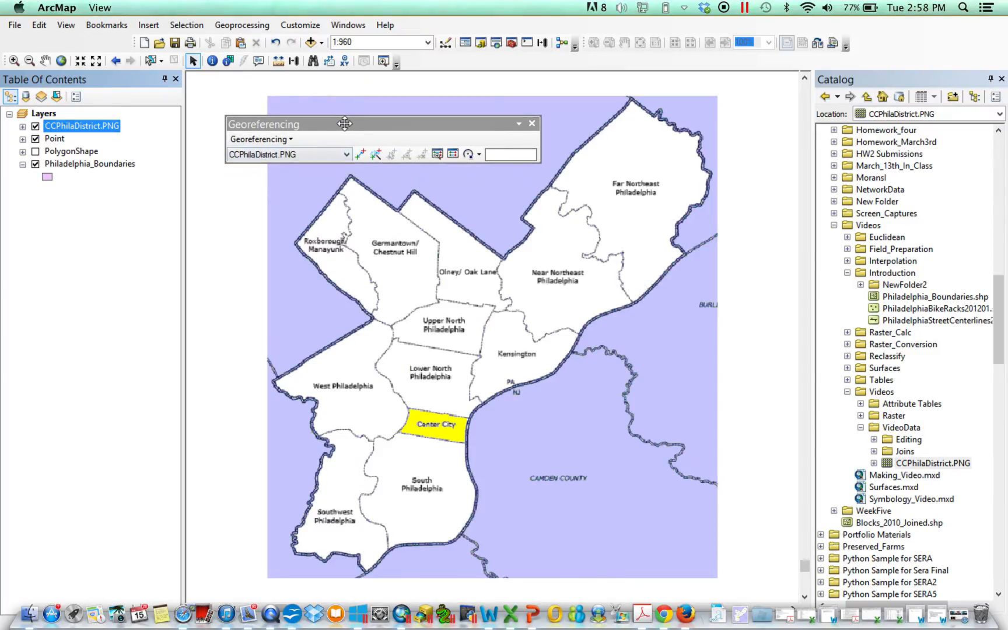
- Turn off Auto Adjust for georeferencing, review the transformation options, and choose CCPhilaDistrict.PNG as the layer to georeference
click(272, 139)
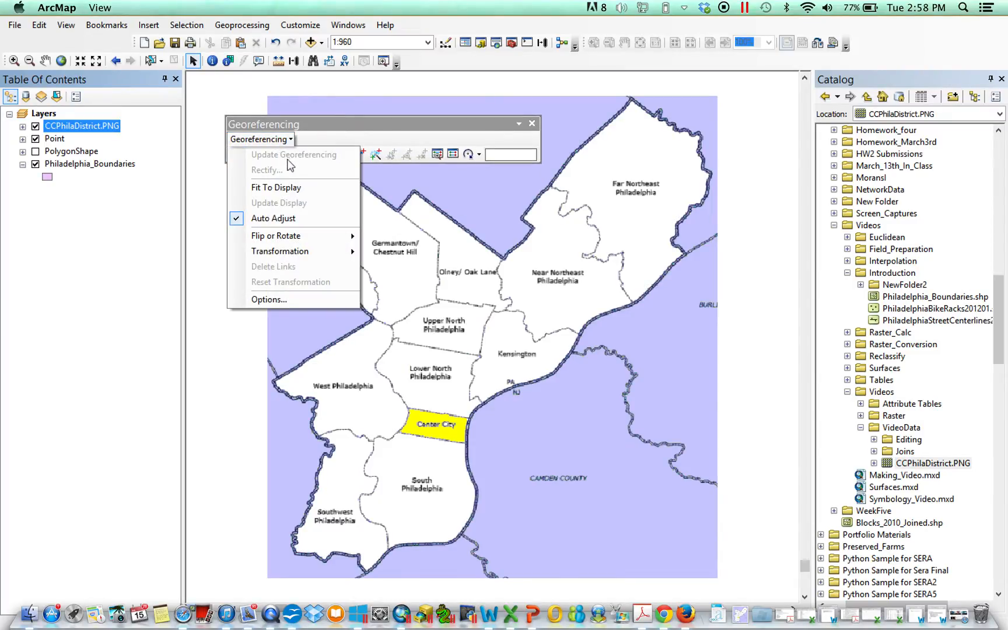
click(287, 219)
click(261, 139)
mouse_move(328, 260)
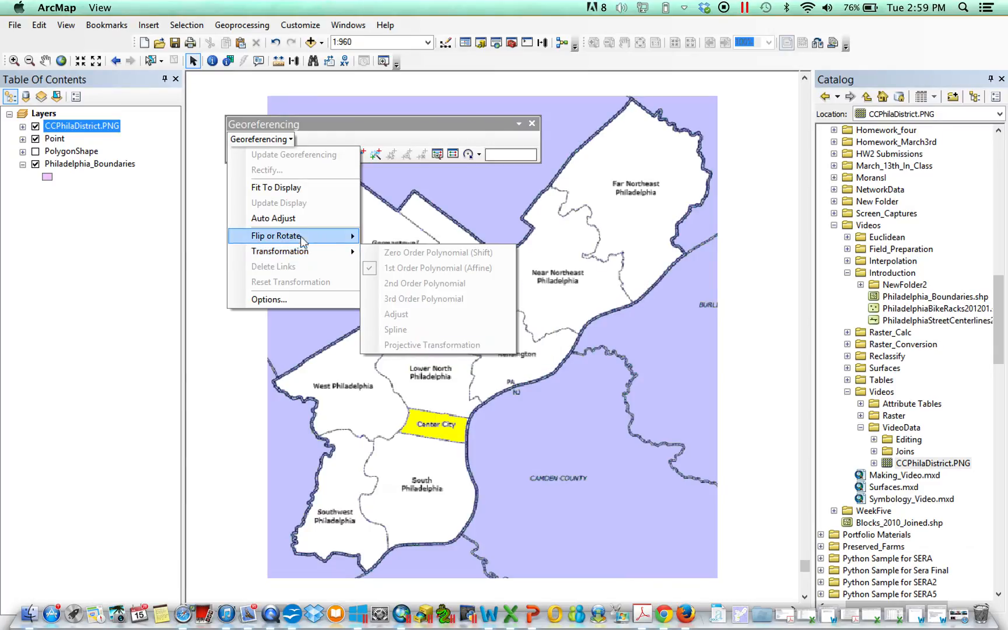
click(370, 123)
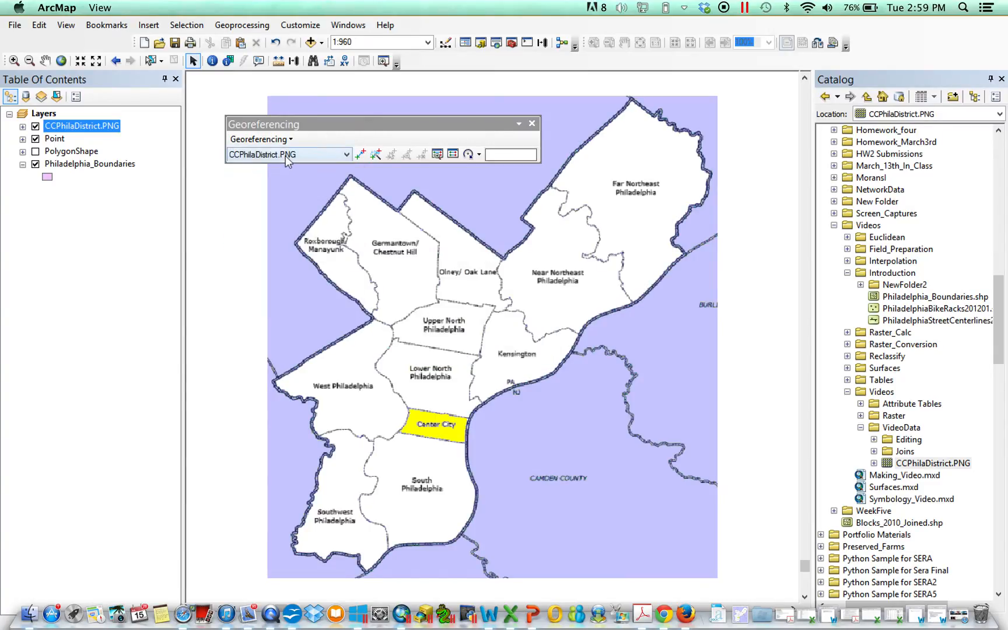
click(292, 159)
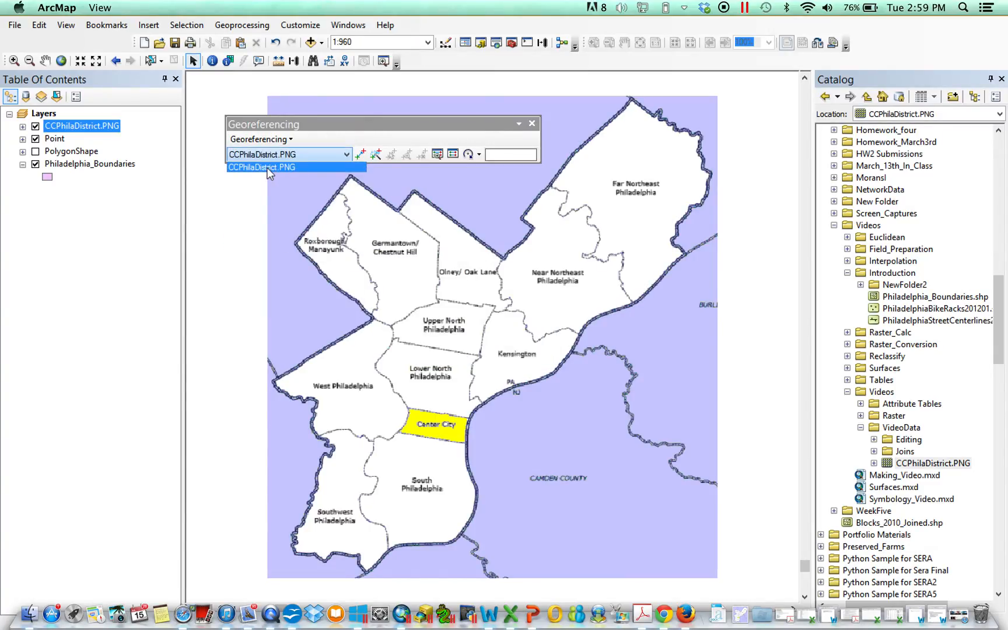
click(267, 167)
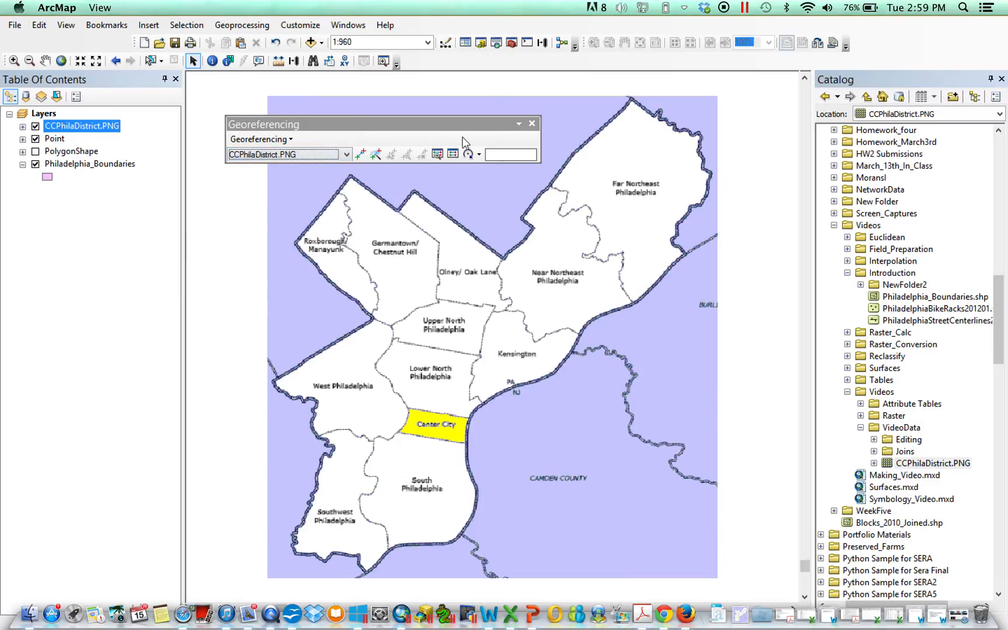
- Rotate the CCPhilaDistrict.PNG image slightly about its centre with the georeferencing Rotate tool
click(472, 156)
click(481, 155)
click(490, 171)
drag(548, 318, 604, 308)
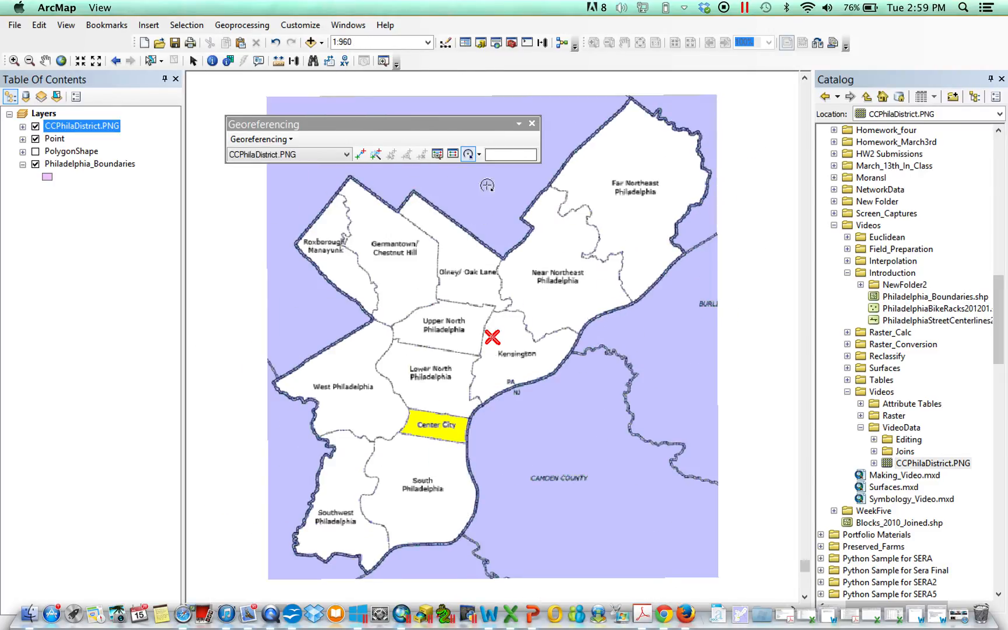
- Try the georeferencing Shift tool on the image and scale the image down slightly about its centre
click(479, 155)
click(497, 186)
mouse_move(526, 260)
mouse_down()
mouse_move(503, 259)
mouse_move(560, 234)
mouse_move(524, 238)
mouse_up()
click(479, 155)
click(496, 199)
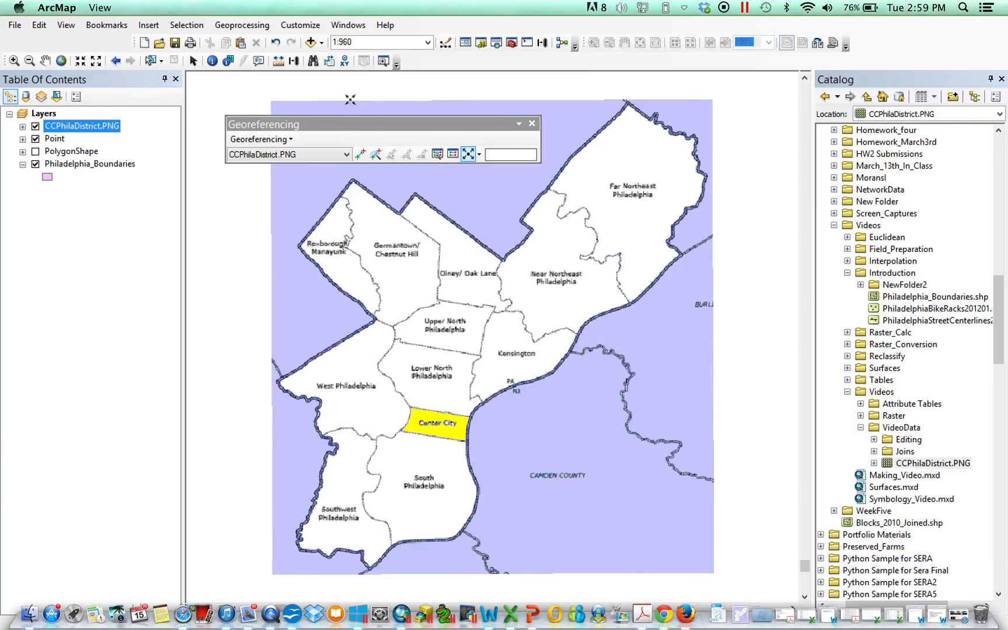
- Add a control point linking the northern tip of Roxborough/Manayunk on the image to the matching corner of Philadelphia_Boundaries
click(358, 155)
click(354, 181)
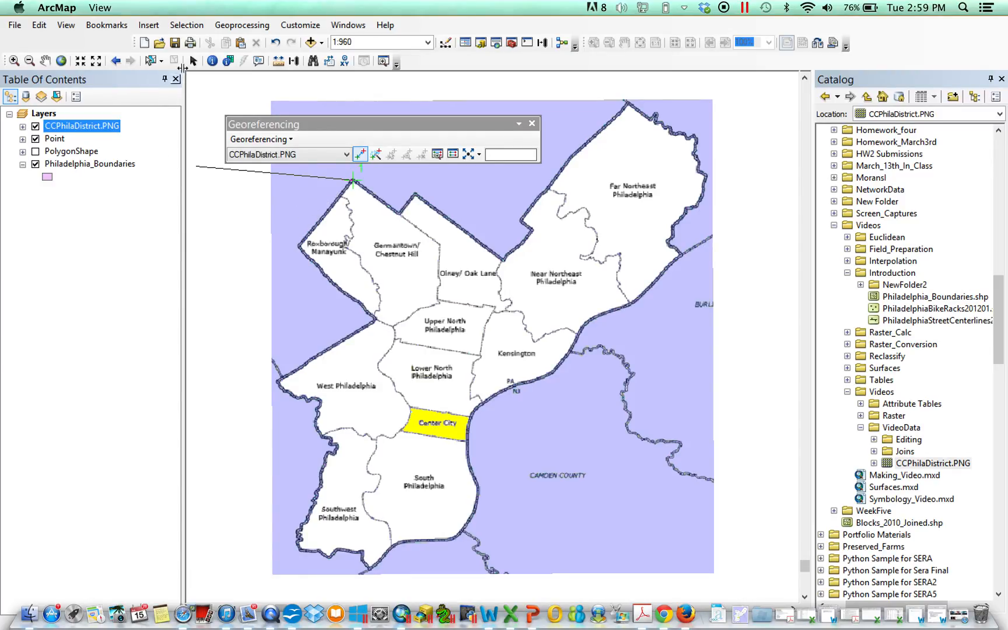
right_click(70, 164)
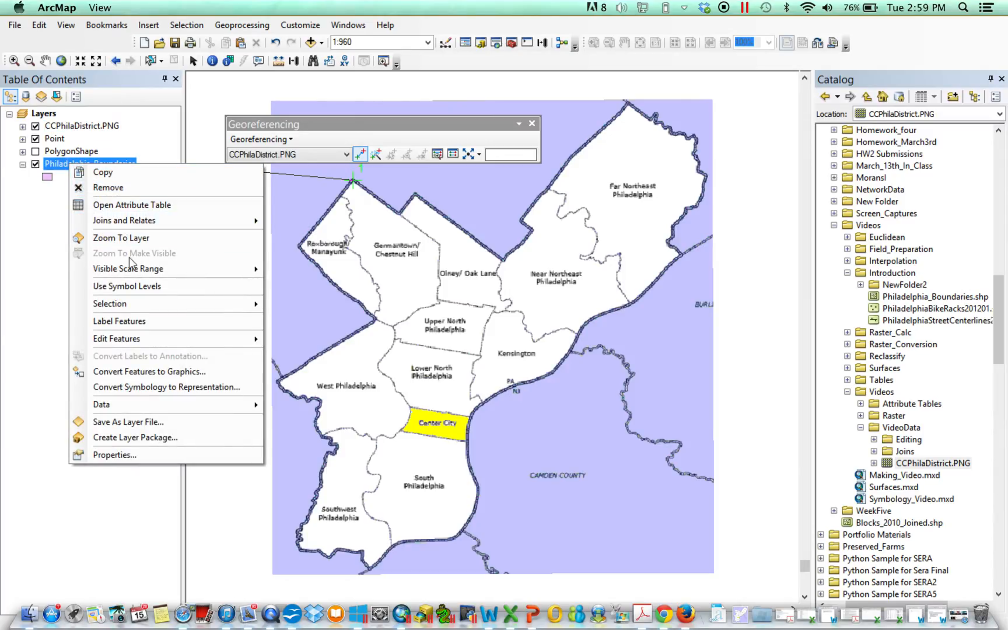
click(135, 237)
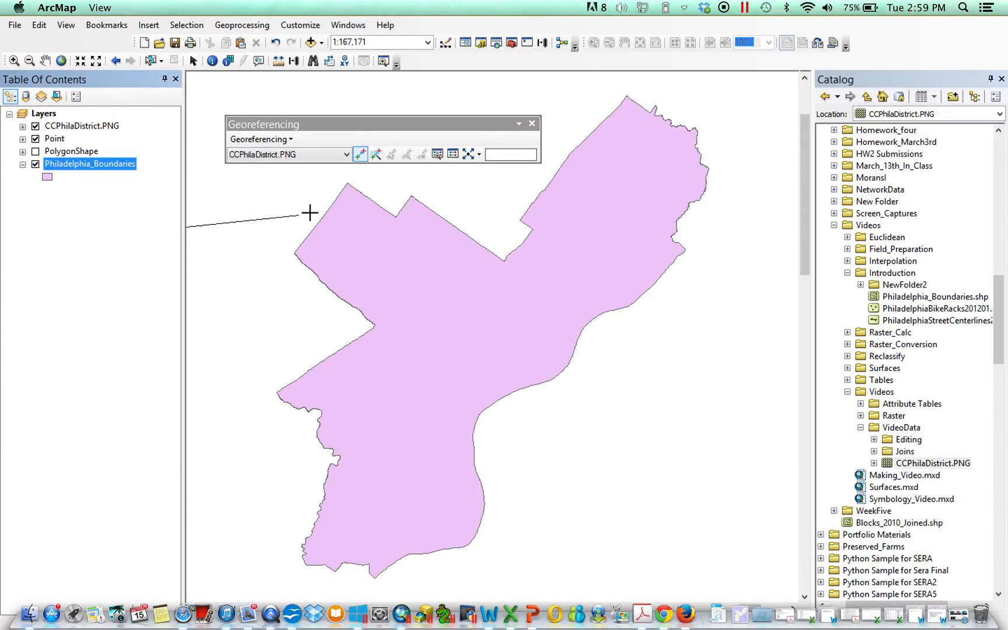
click(347, 184)
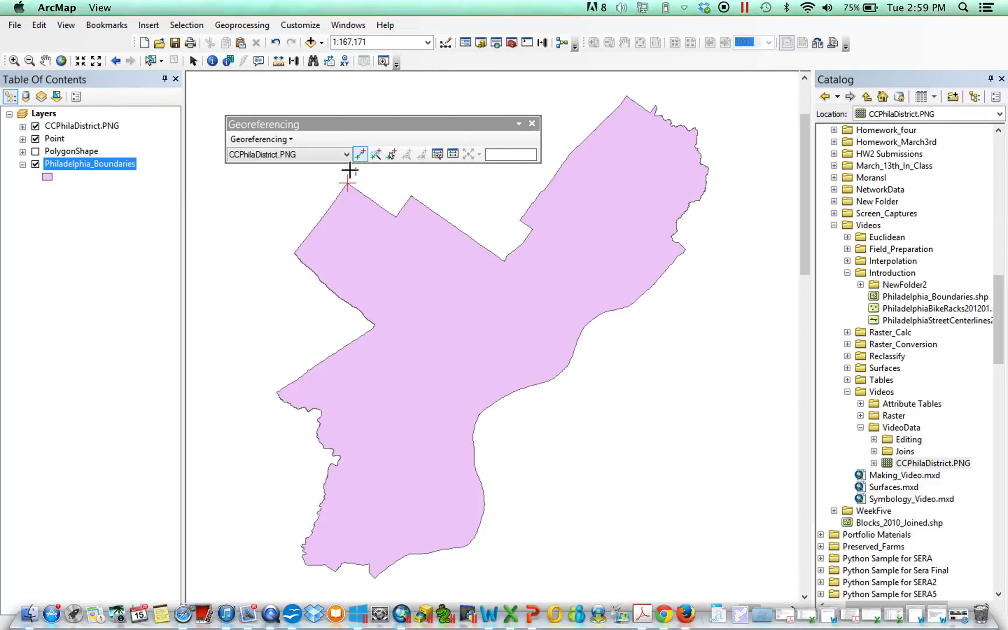
- Add a second control point linking the western tip of Roxborough/Manayunk on the image to the same corner of Philadelphia_Boundaries
click(117, 60)
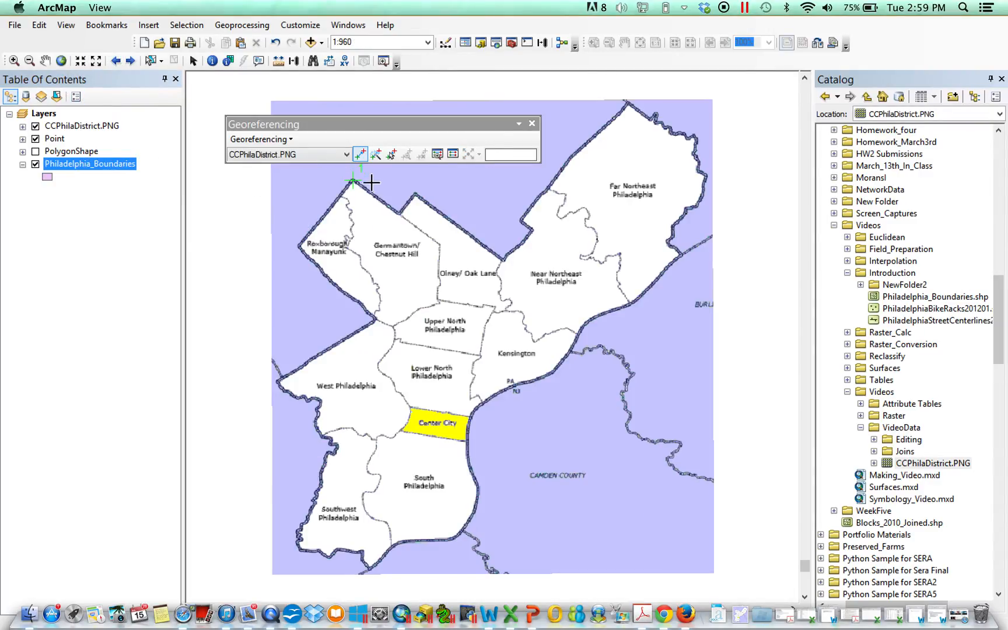
click(299, 246)
click(129, 61)
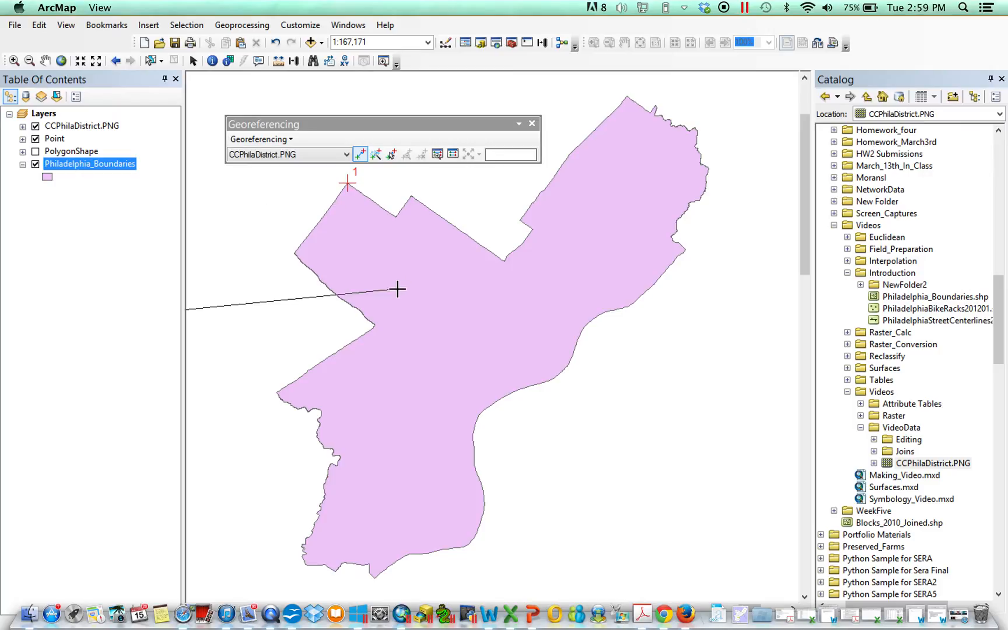
click(296, 252)
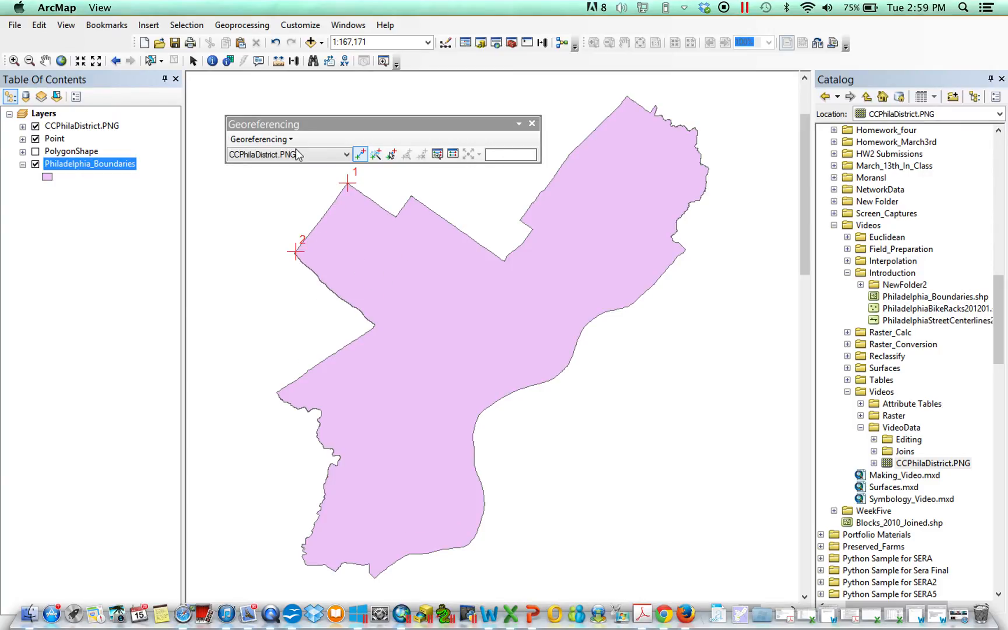
- Add a control point linking the western tip of West Philadelphia on the image to the matching vertex of Philadelphia_Boundaries
click(116, 61)
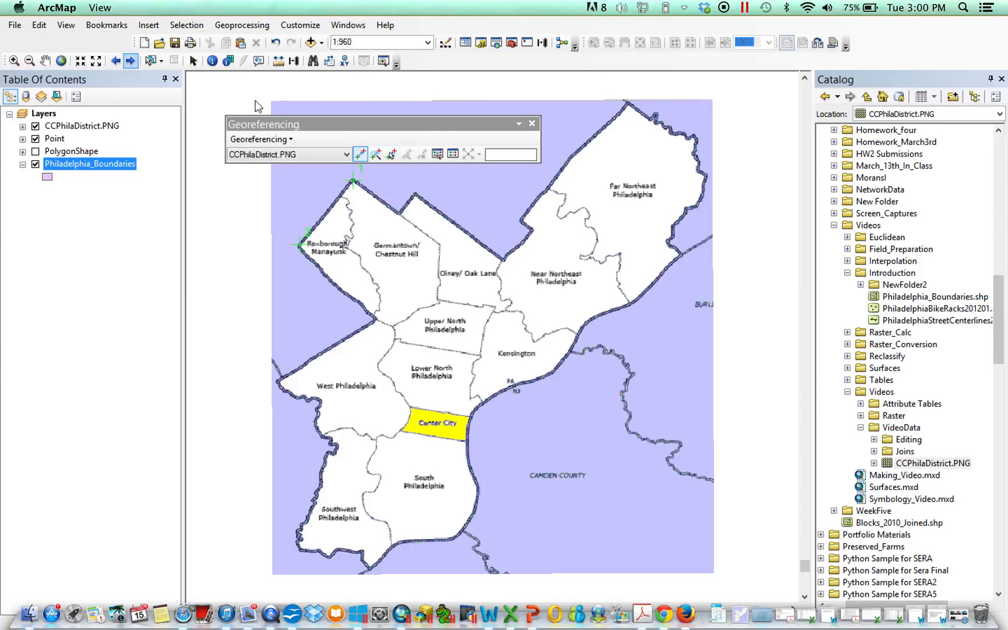
click(277, 380)
click(131, 61)
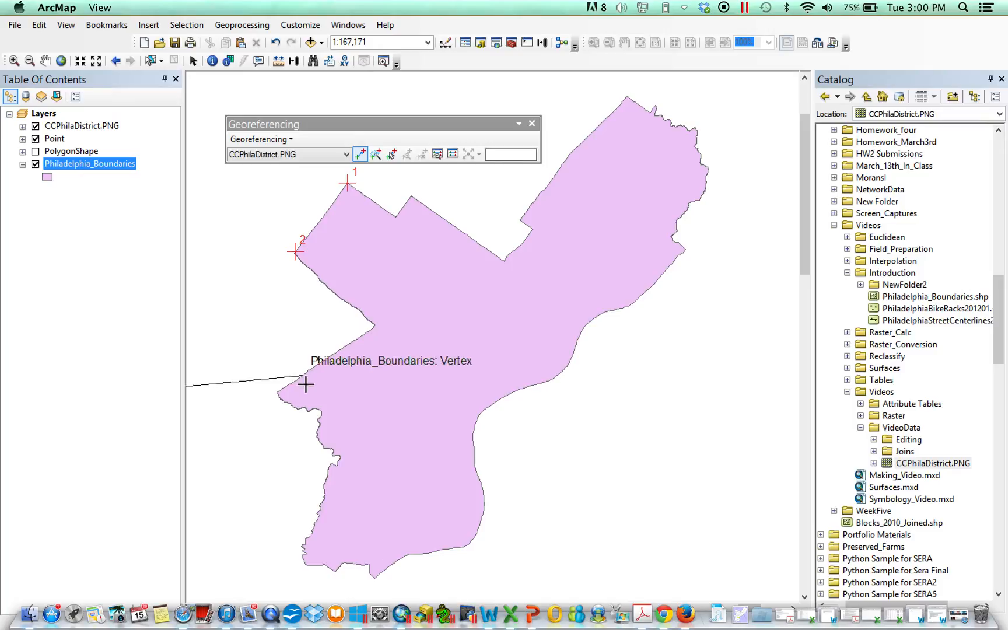
click(278, 393)
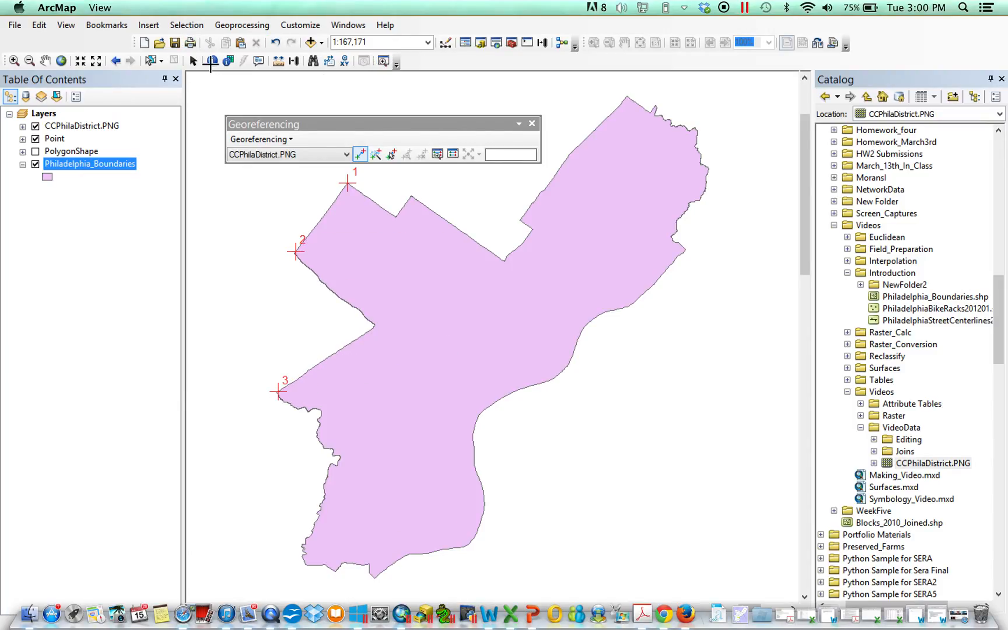
- Add a control point linking the southernmost tip of South Philadelphia on the image to the southern tip of Philadelphia_Boundaries
click(117, 61)
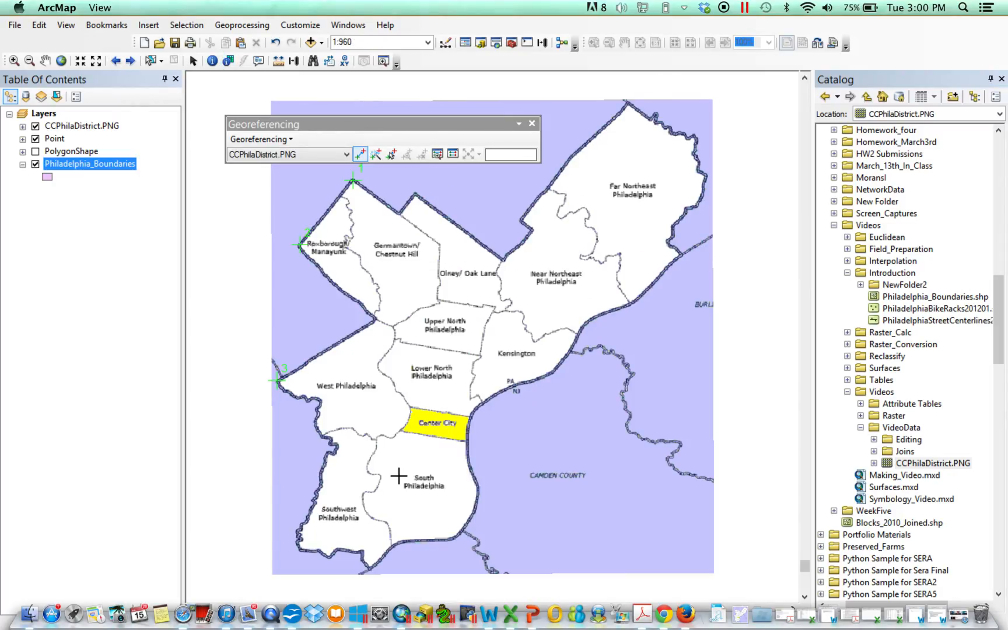
click(370, 567)
click(131, 61)
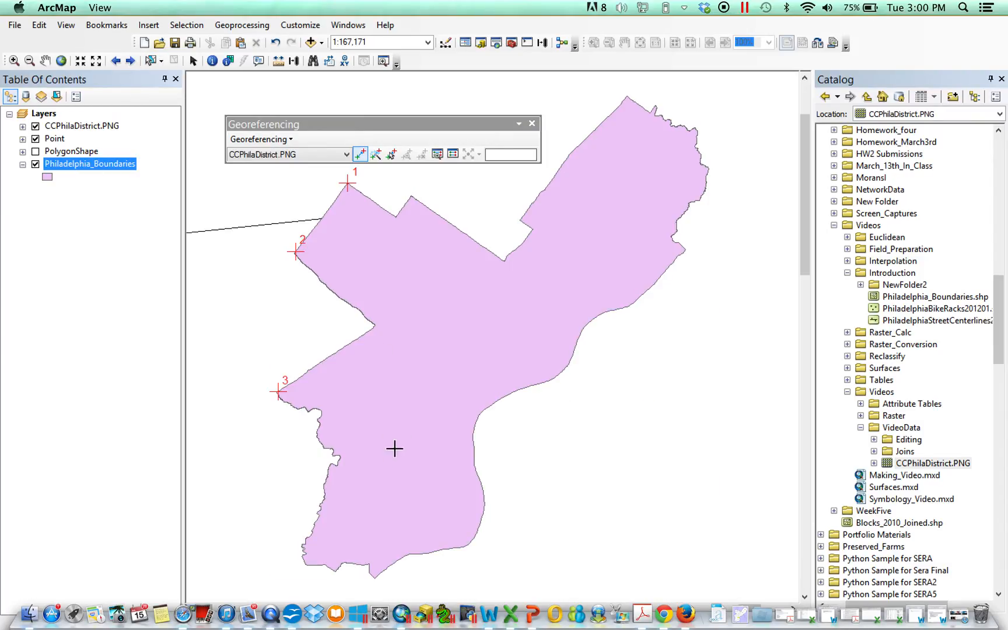
click(376, 580)
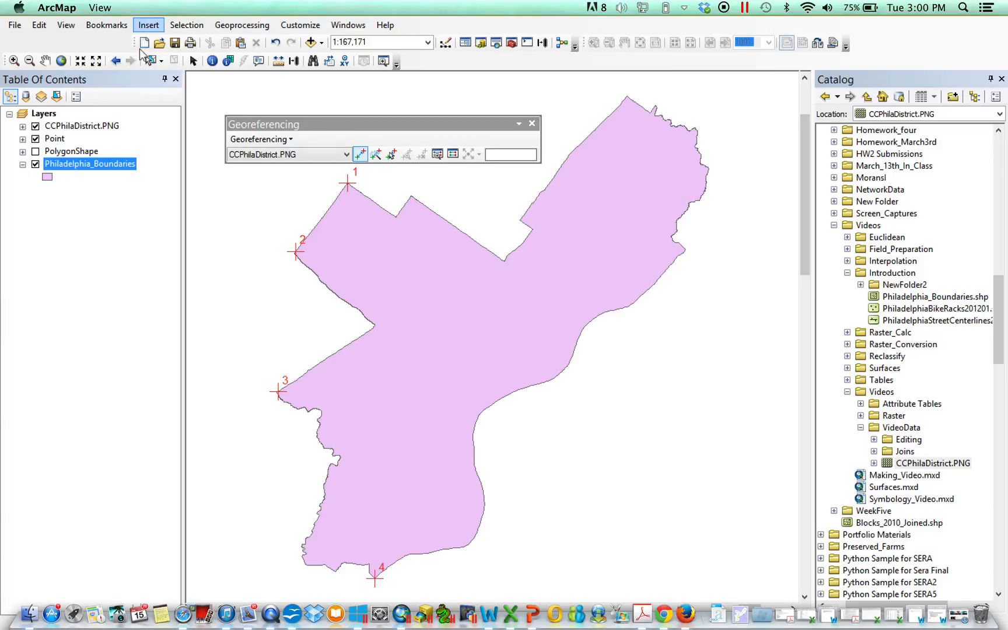
- Add a control point linking the northern corner of Olney/Oak Lane on the image to the same corner of Philadelphia_Boundaries
click(117, 61)
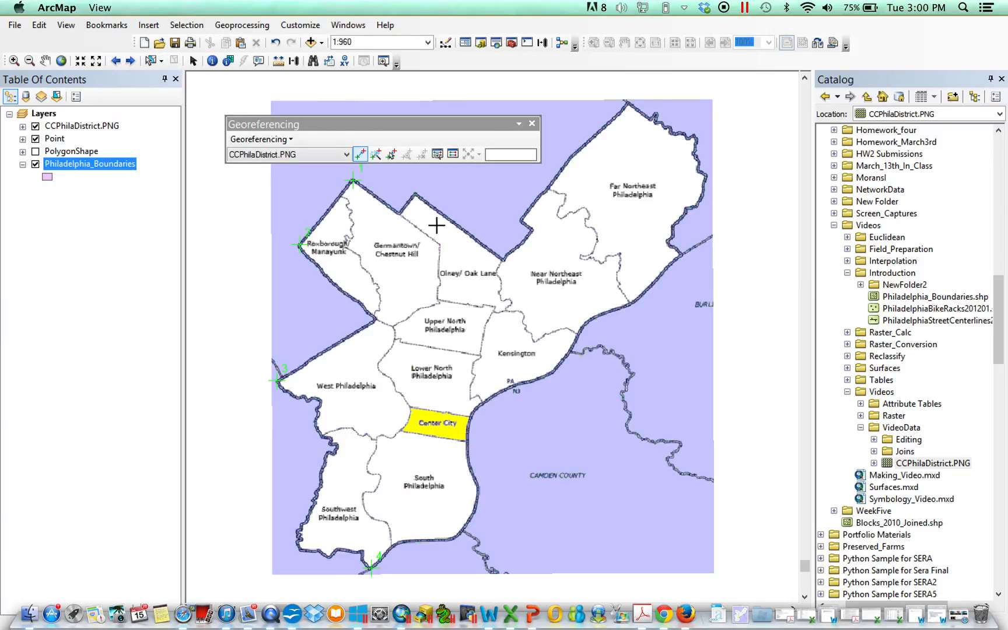
click(416, 192)
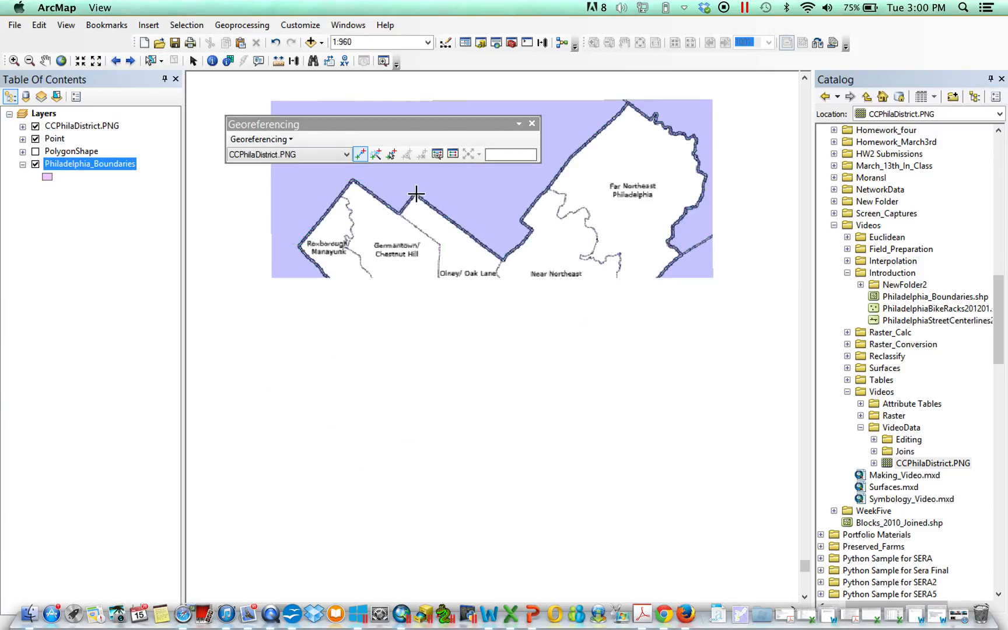
click(131, 62)
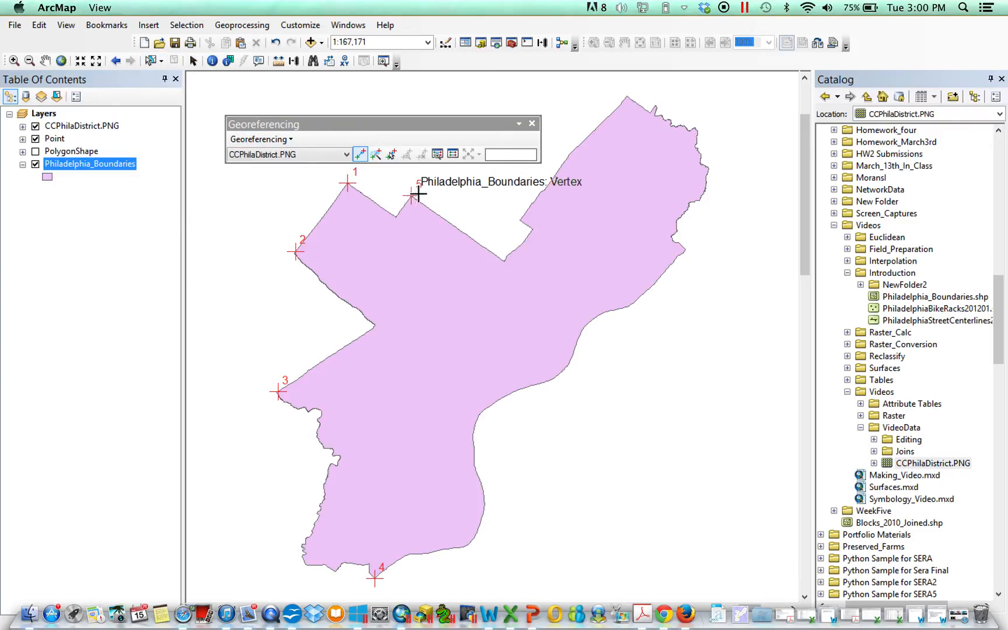
click(411, 195)
- Add a control point linking the inner notch between Olney/Oak Lane and Near Northeast Philadelphia to the same notch in Philadelphia_Boundaries
click(115, 61)
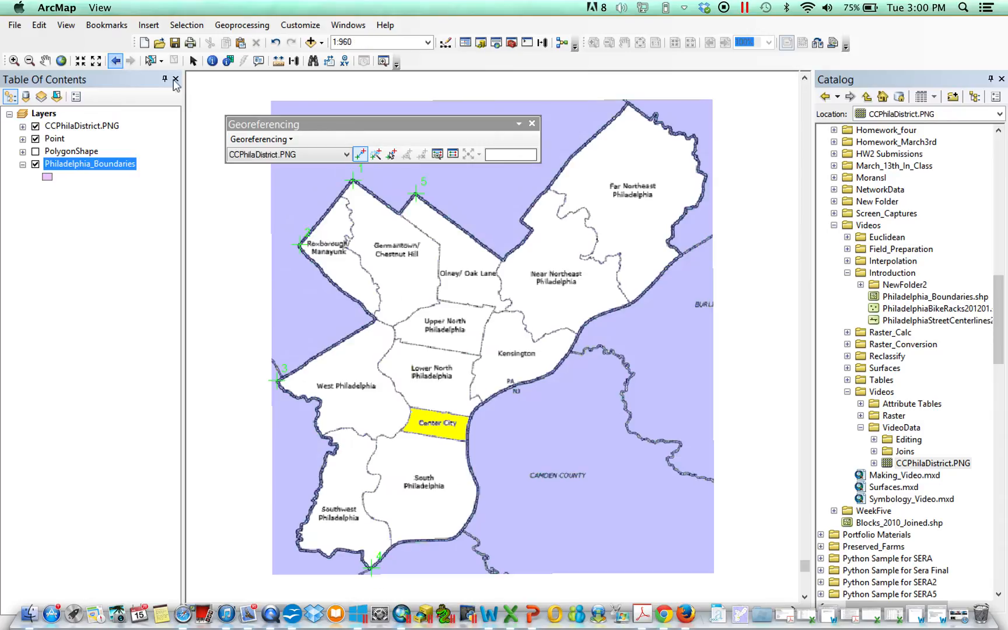
click(503, 258)
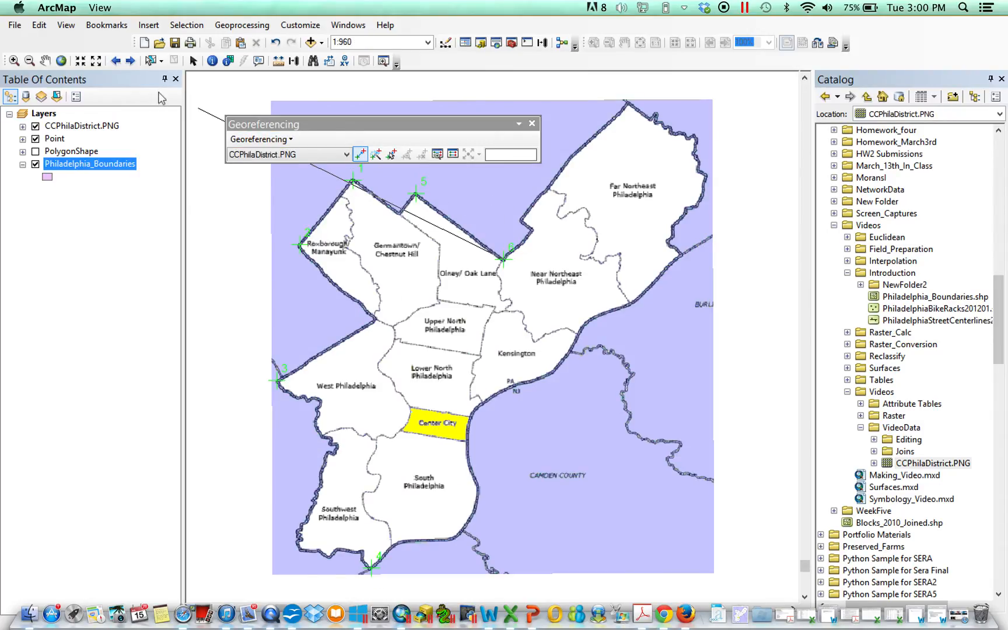
click(131, 61)
click(506, 258)
- Add a control point linking the small outer corner northwest of Near Northeast Philadelphia to the matching corner of Philadelphia_Boundaries
click(116, 61)
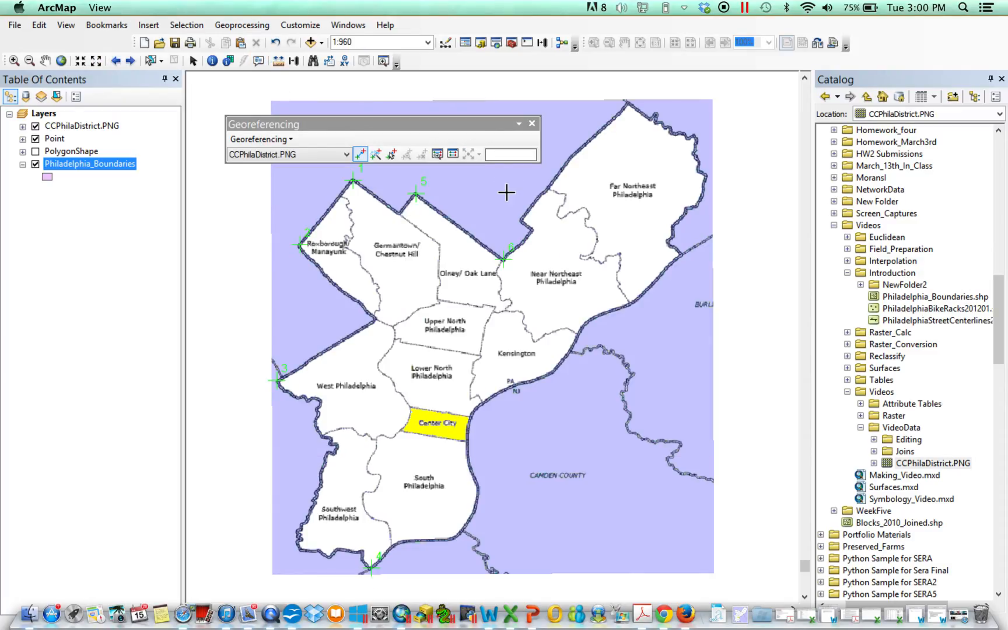
click(521, 221)
click(132, 62)
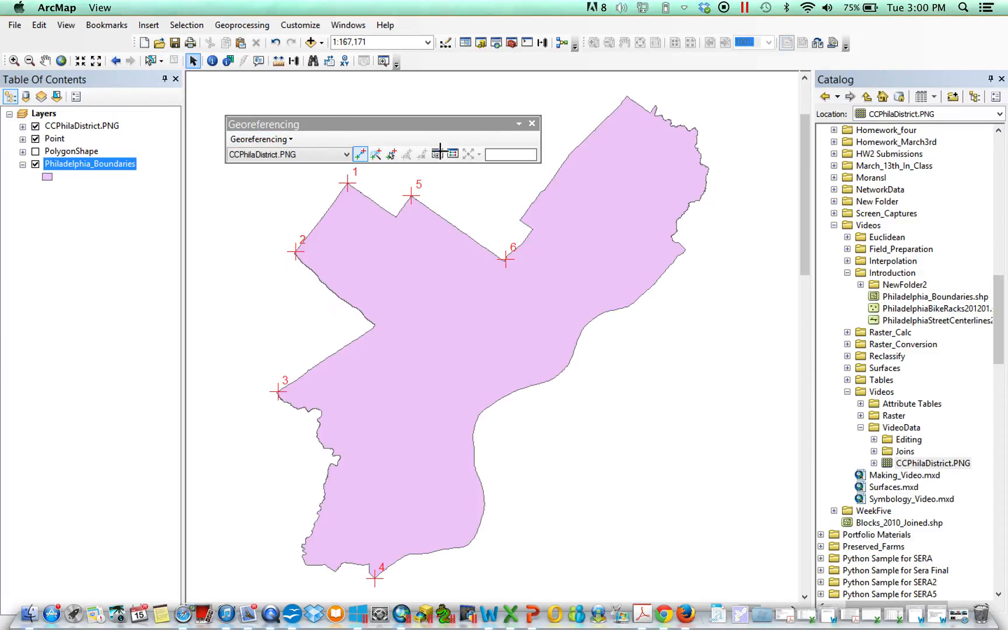
click(521, 222)
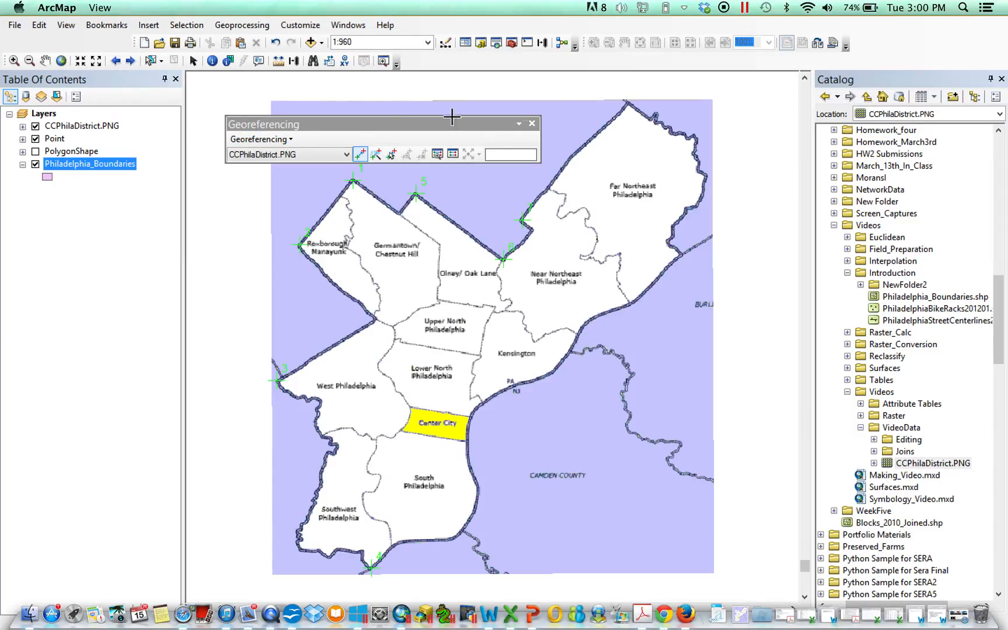
- Add a control point linking the northern tip of Far Northeast Philadelphia on the image to the northern tip of Philadelphia_Boundaries
click(116, 61)
click(130, 61)
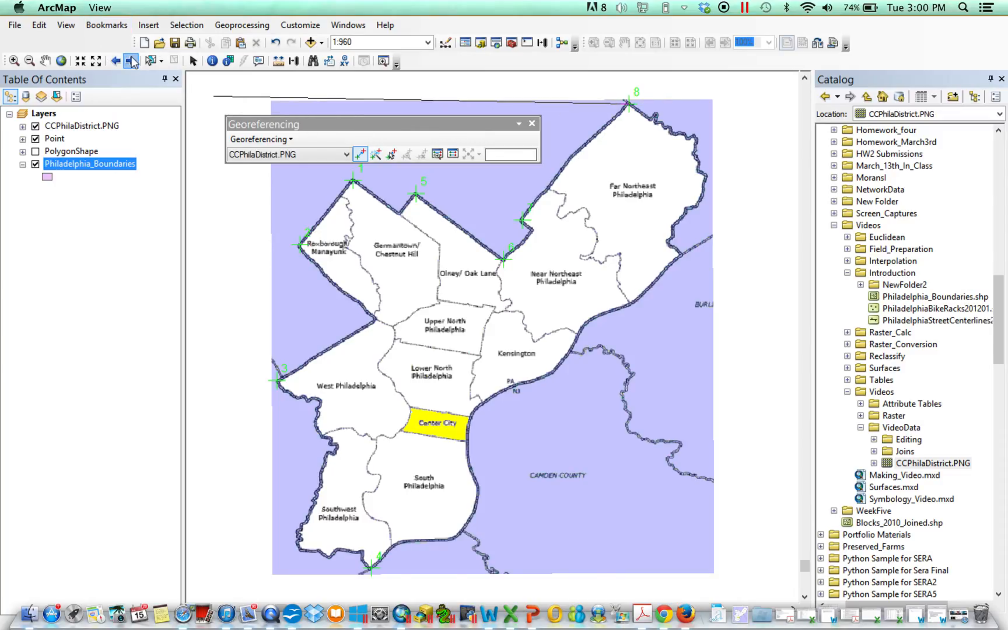
click(627, 98)
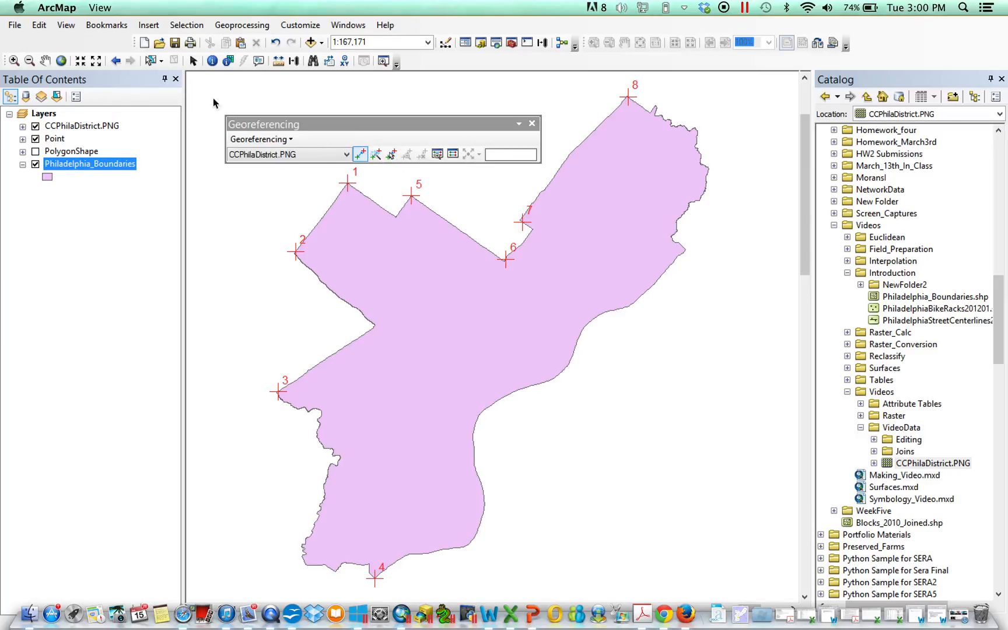
- Add a control point linking the southeastern river corner of Far Northeast Philadelphia to the matching corner of Philadelphia_Boundaries
click(116, 61)
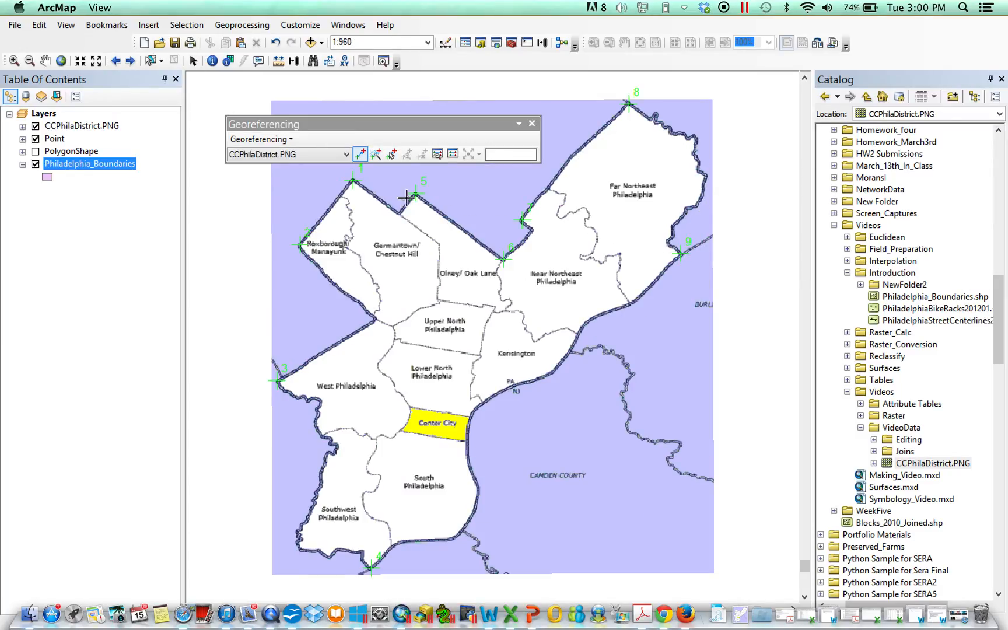
click(130, 61)
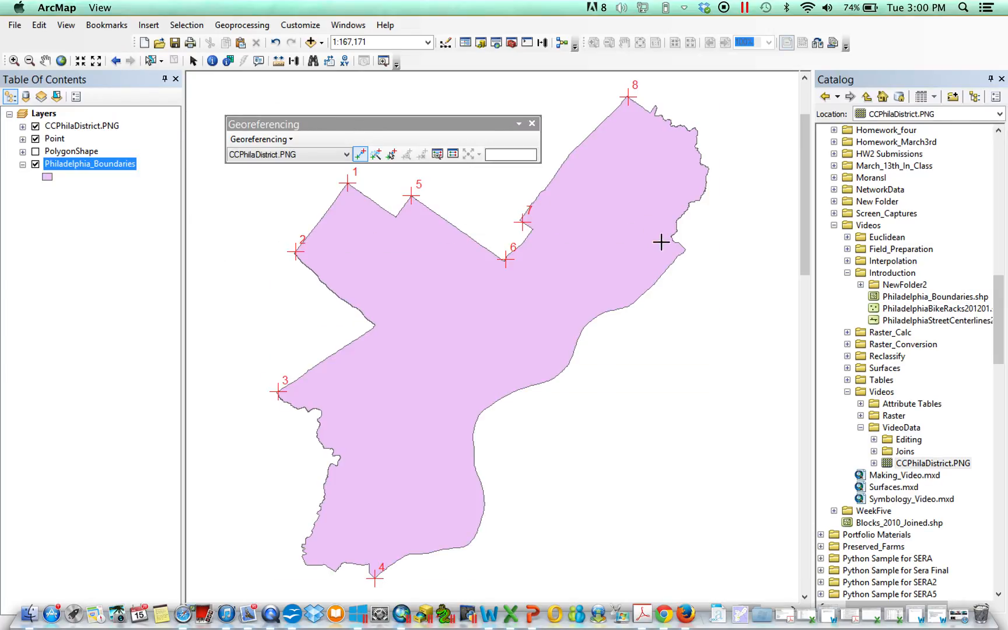
click(685, 249)
- Add a control point linking the easternmost point of Far Northeast Philadelphia on the image to the easternmost point of Philadelphia_Boundaries
click(119, 62)
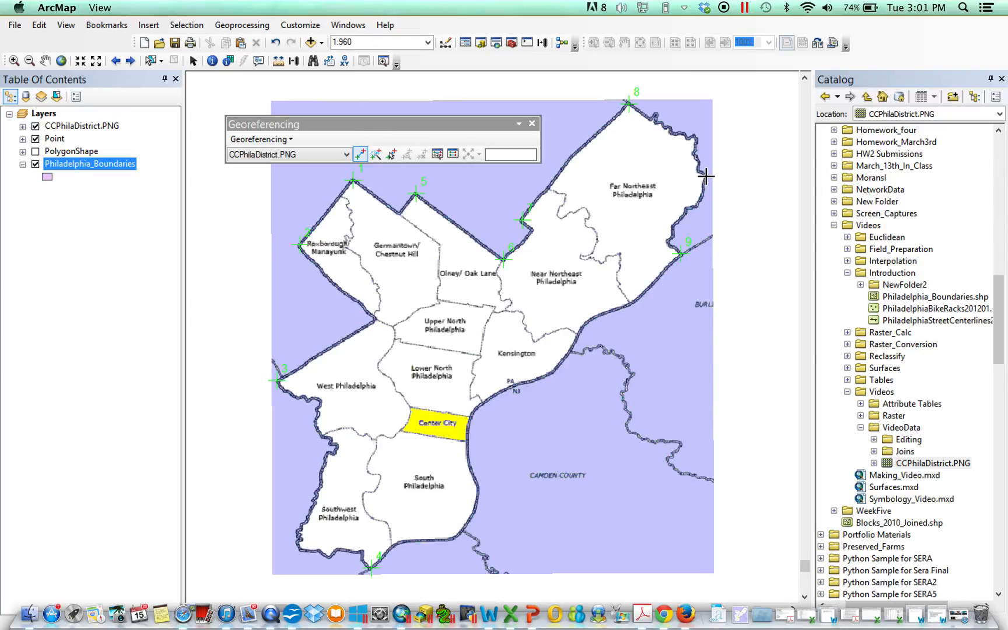
click(706, 176)
click(131, 61)
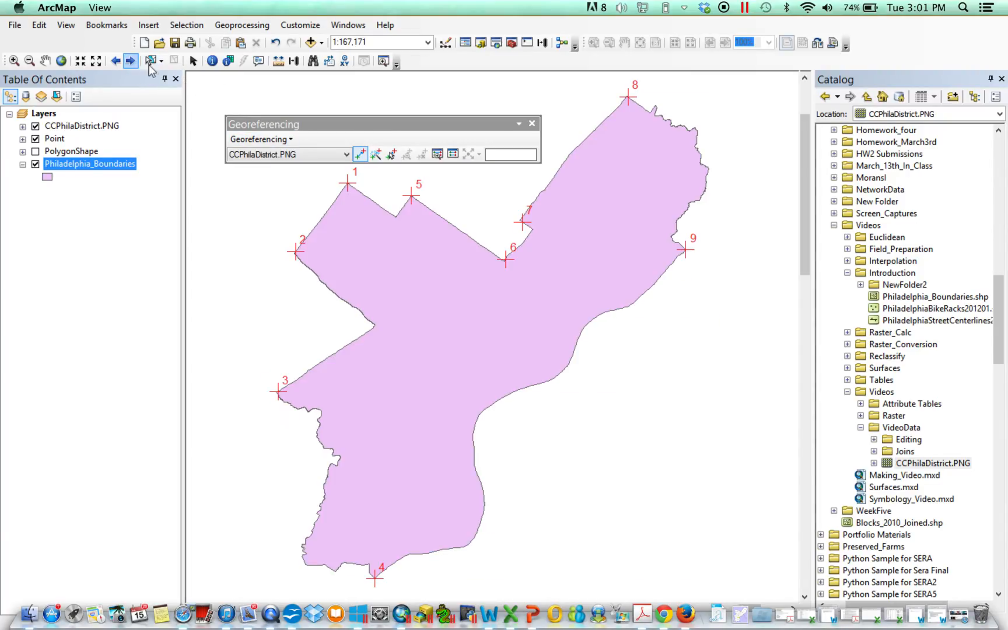
click(710, 169)
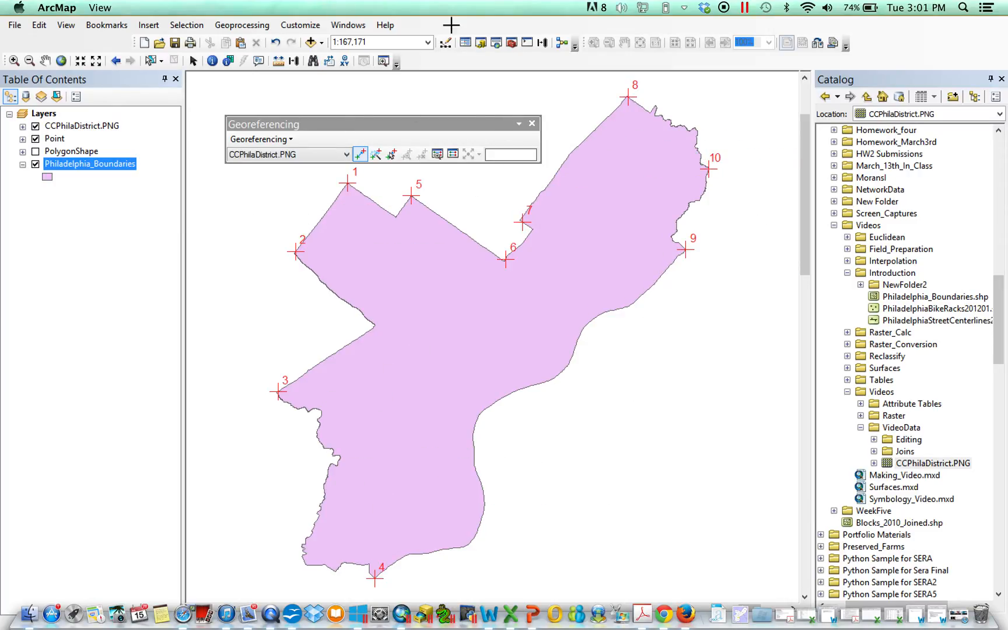
- Update the display to fit the image to the control points and check its alignment by temporarily placing Philadelphia_Boundaries above it
click(260, 139)
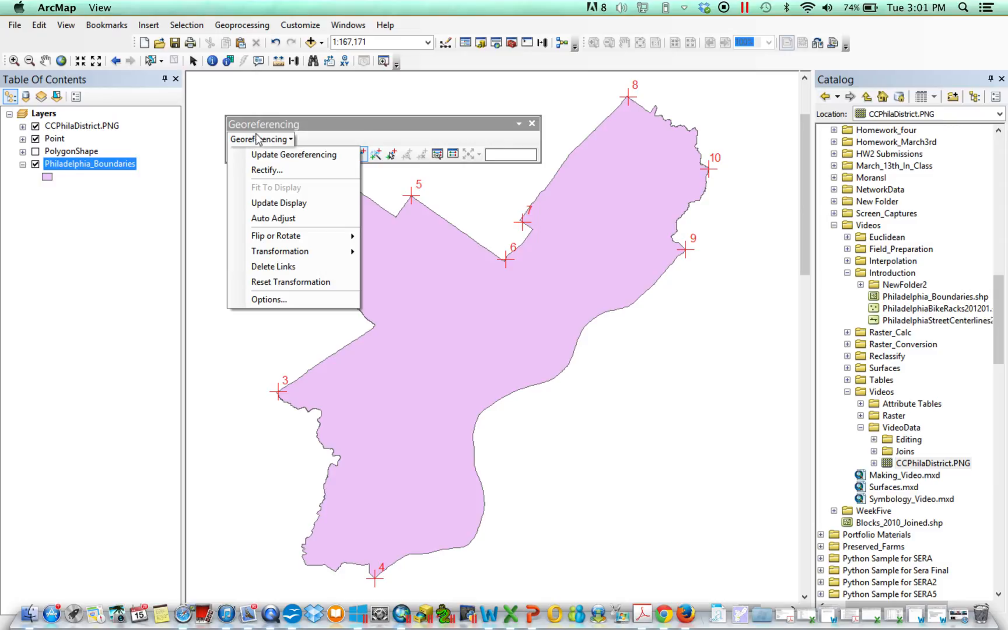
click(280, 204)
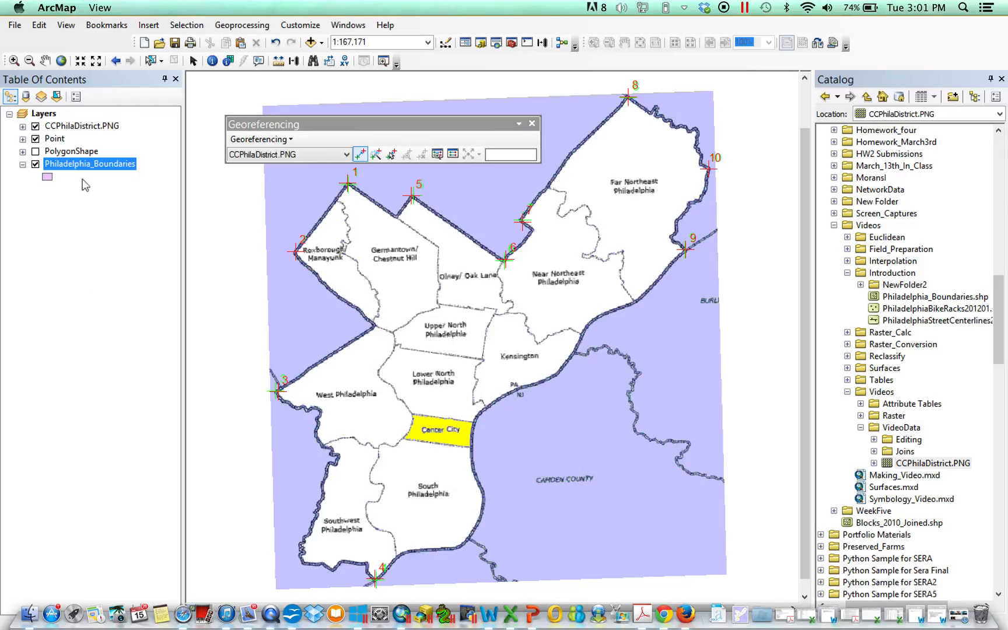
drag(93, 168, 91, 117)
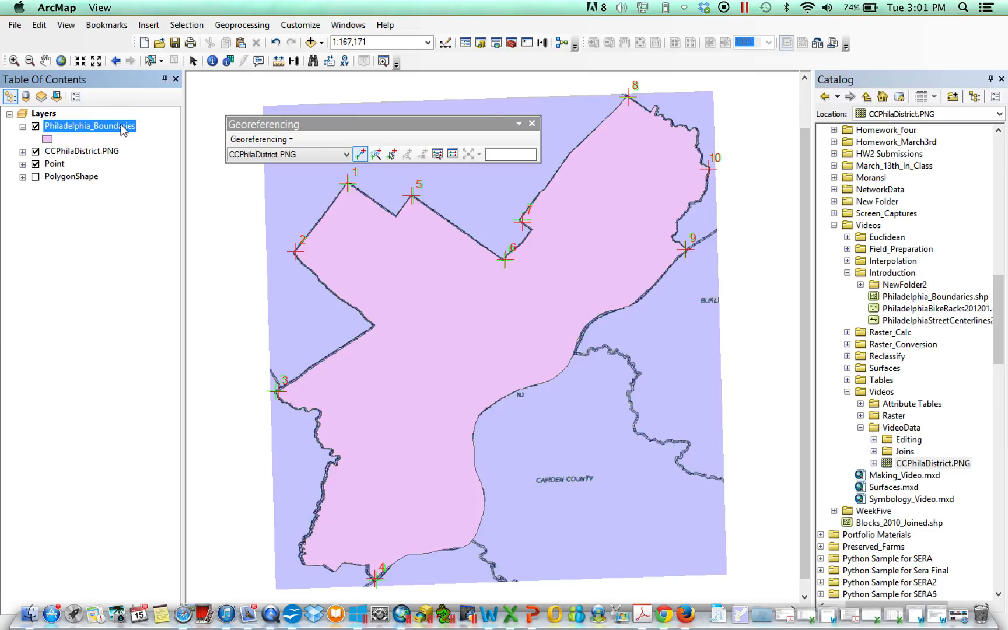
drag(98, 134, 93, 183)
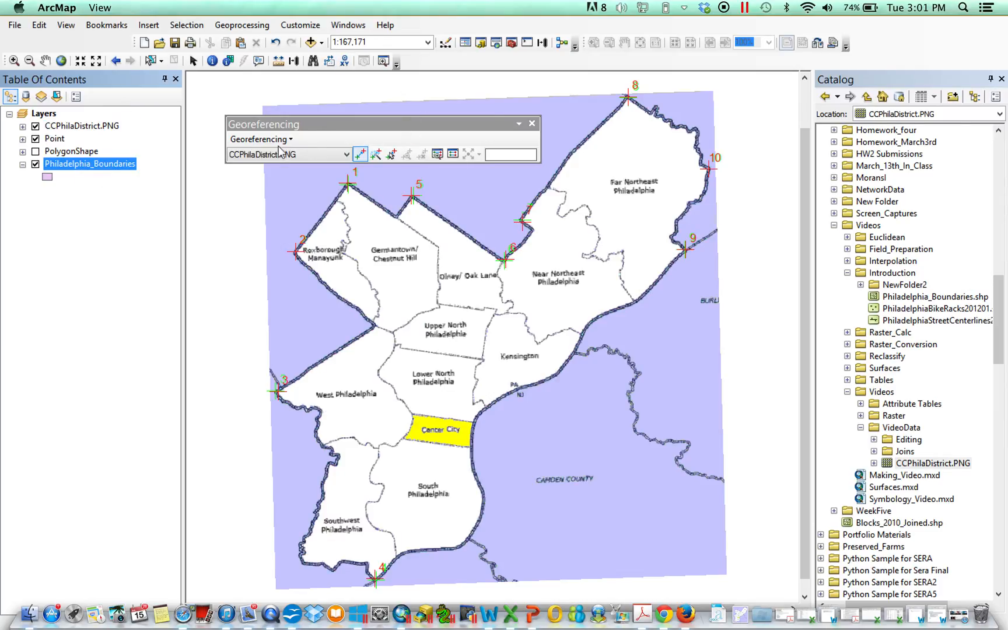
- Save the image's alignment with Update Georeferencing and close the georeferencing tools
click(260, 139)
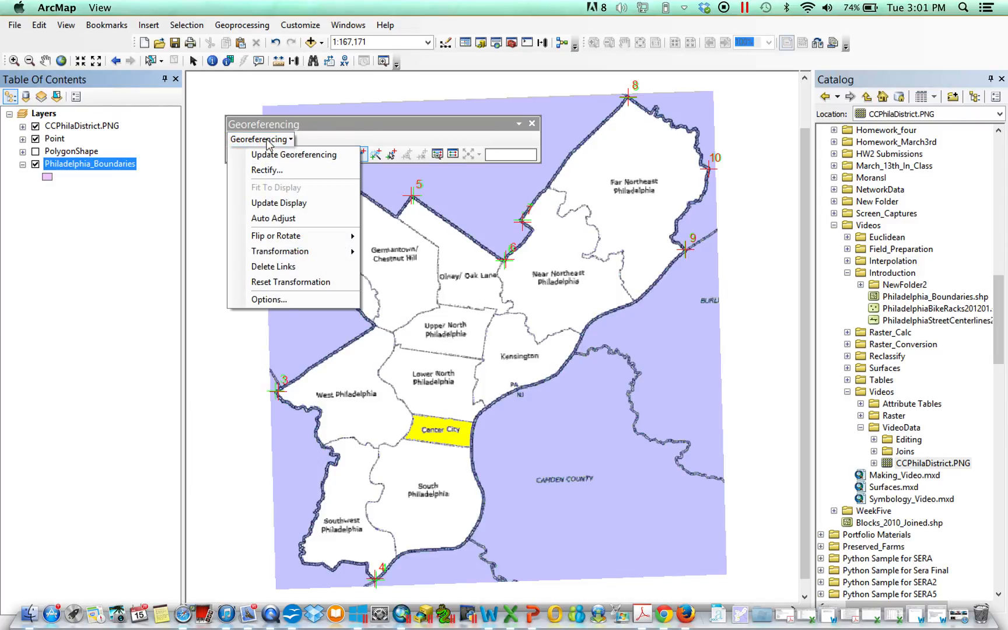
click(294, 159)
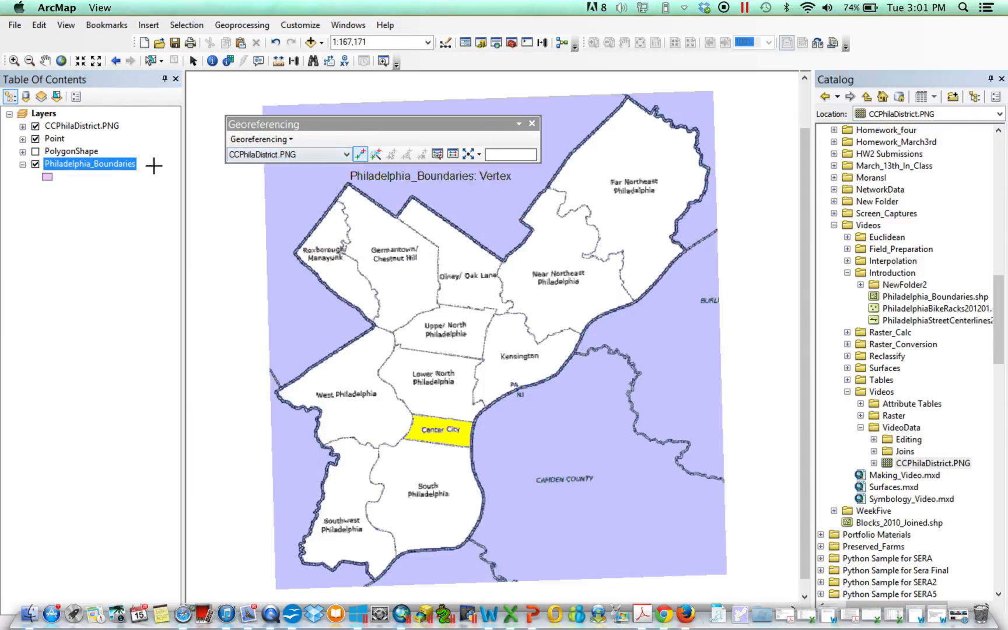
click(531, 124)
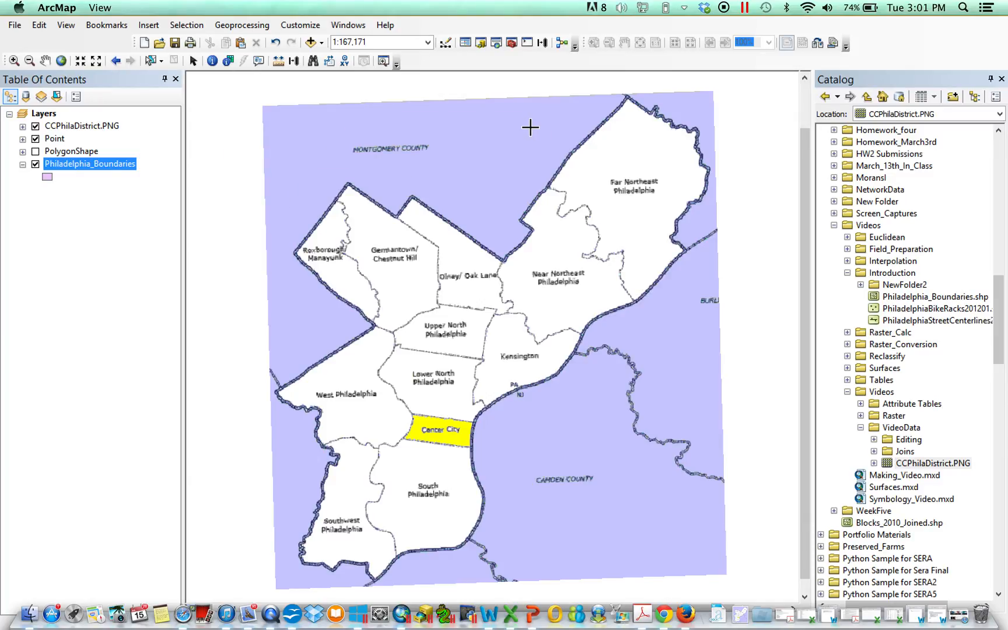
- Remove the CCPhilaDistrict.PNG layer from the map and add the image again from the VideoData folder as the topmost layer
right_click(109, 129)
click(141, 151)
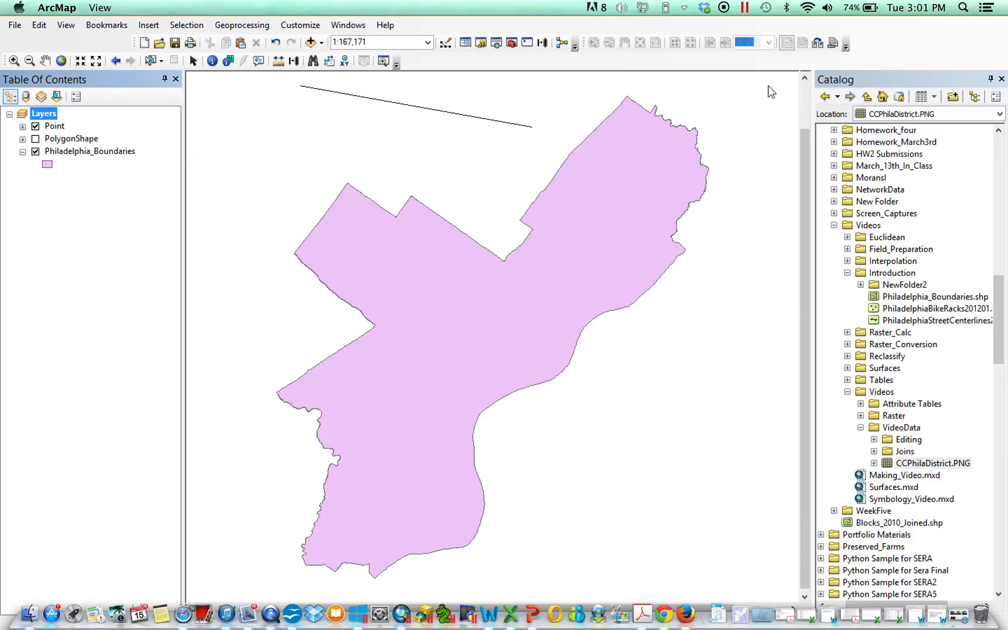
drag(912, 470, 193, 203)
drag(72, 99, 77, 119)
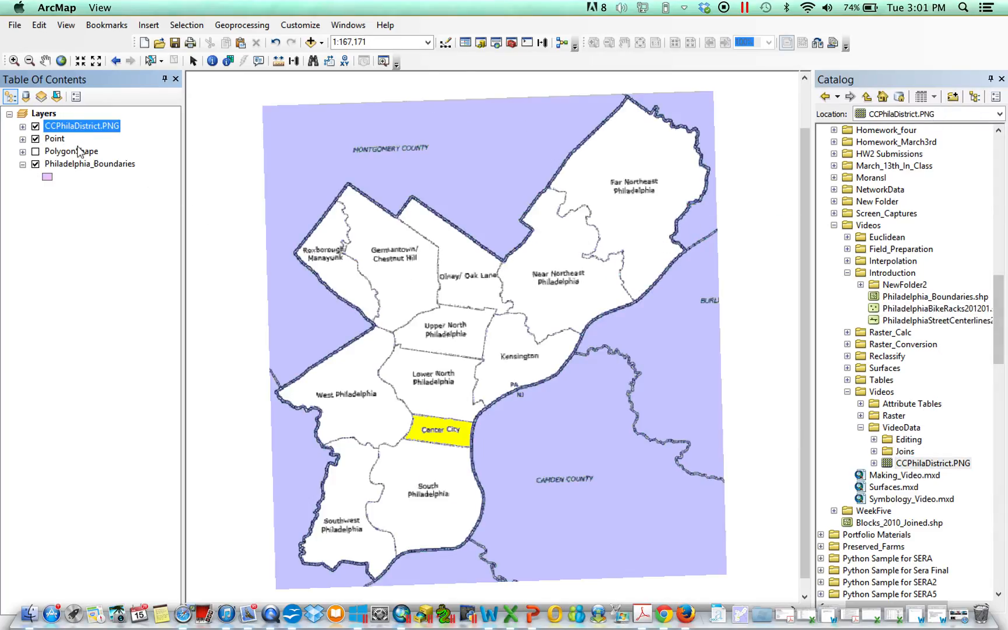
right_click(85, 128)
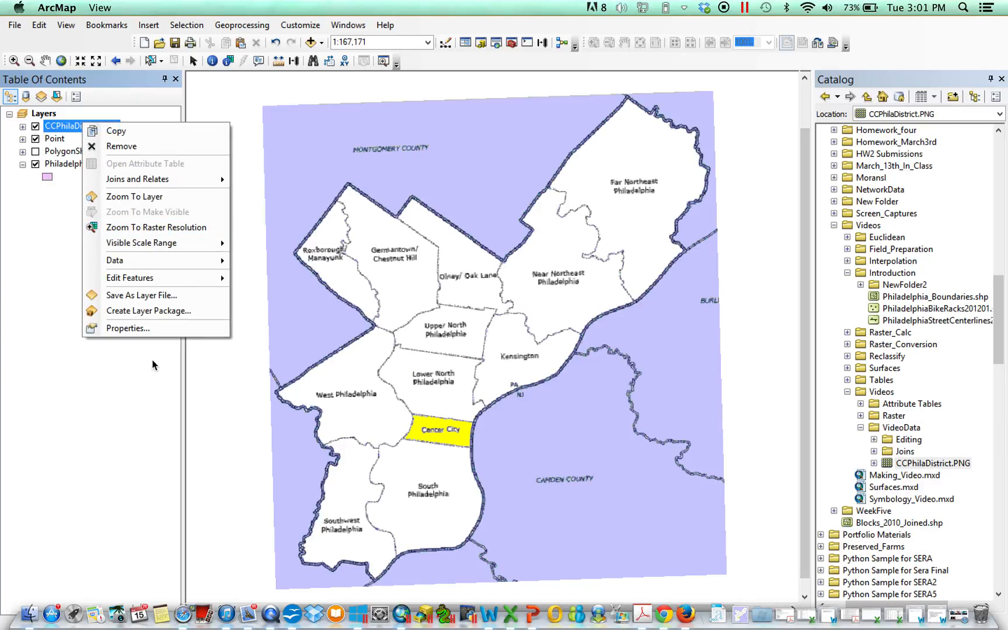
click(23, 144)
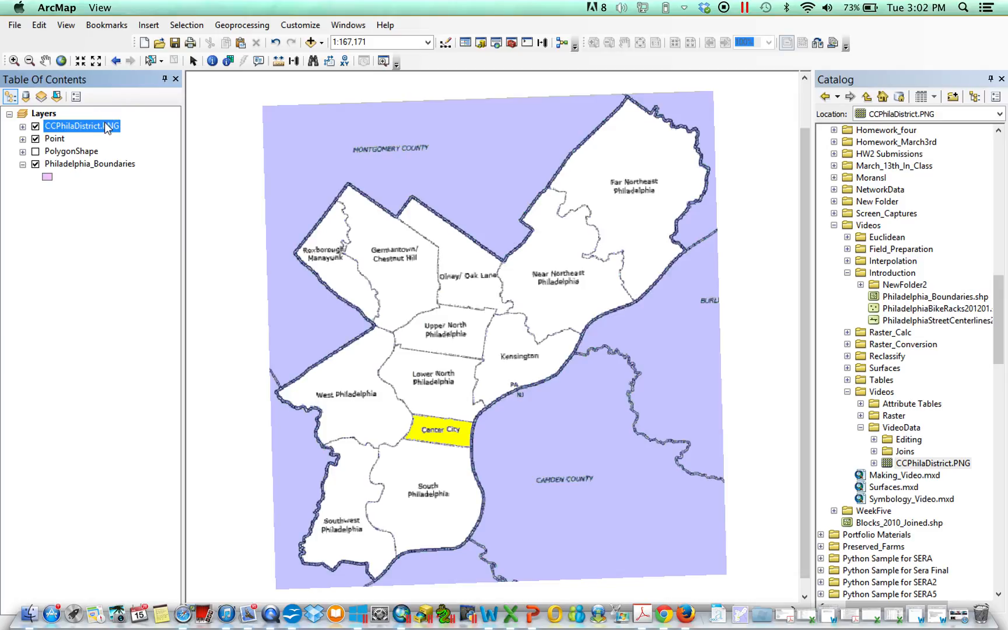
- Move the PolygonShape layer directly below CCPhilaDistrict.PNG in the layer order and make it visible
ctrl+click(69, 152)
drag(69, 151, 73, 133)
right_click(72, 139)
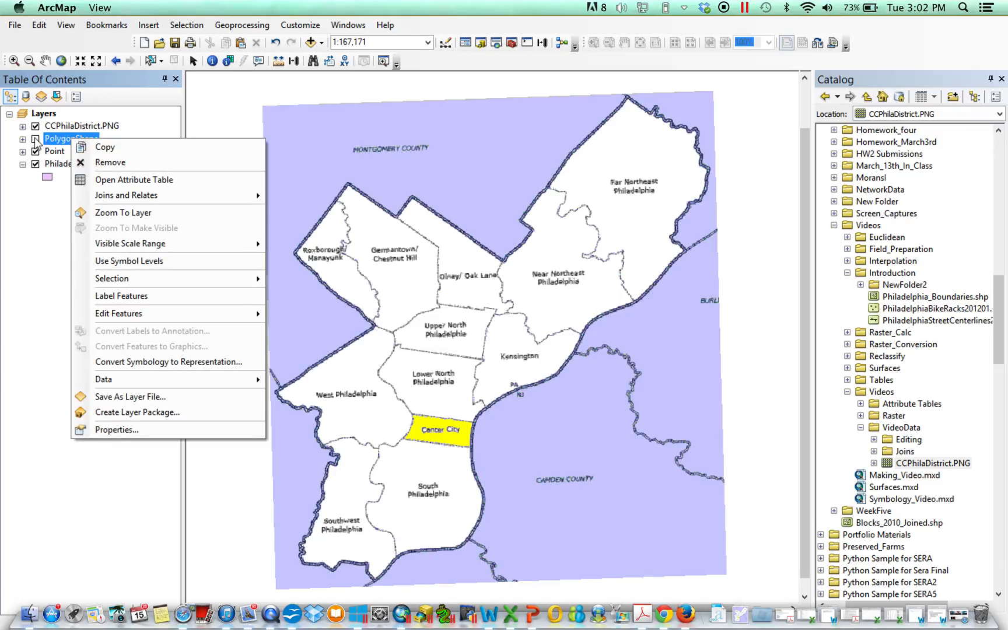
click(36, 139)
- Start an edit session on the PolygonShape layer and show its feature templates for creating new features
right_click(80, 142)
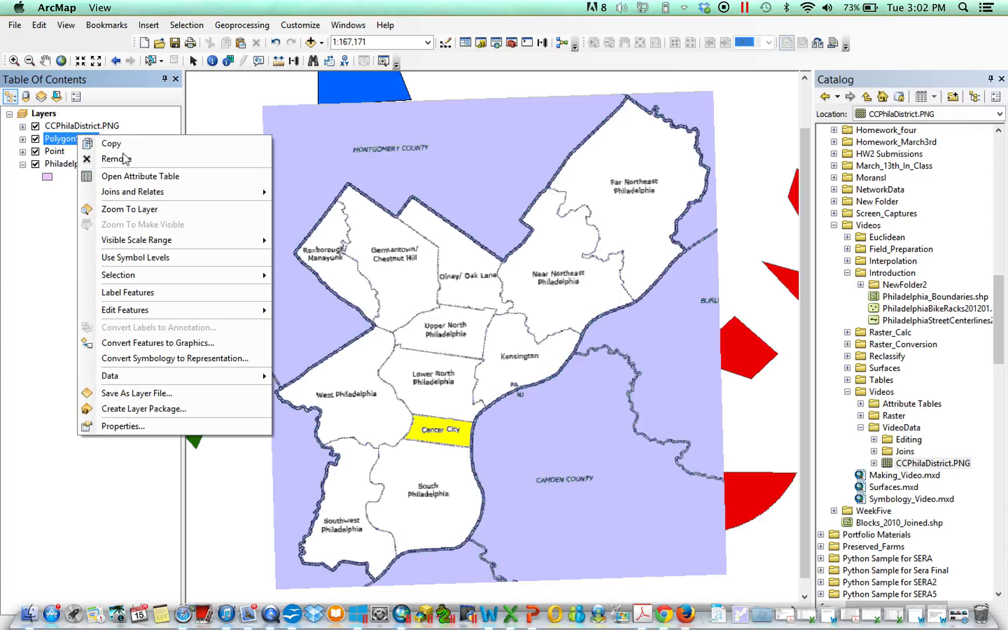
mouse_move(159, 318)
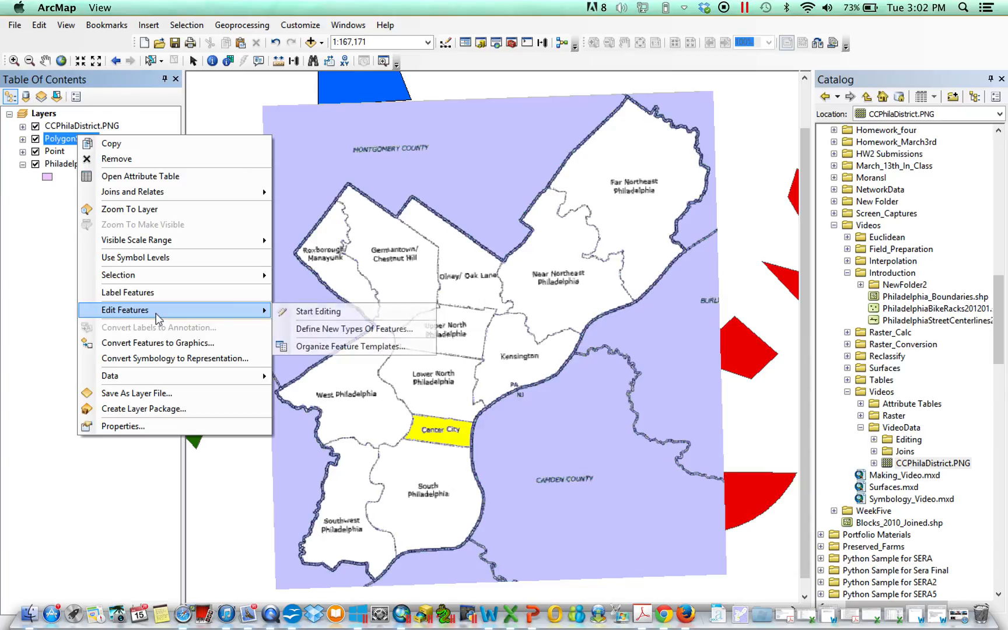
click(304, 310)
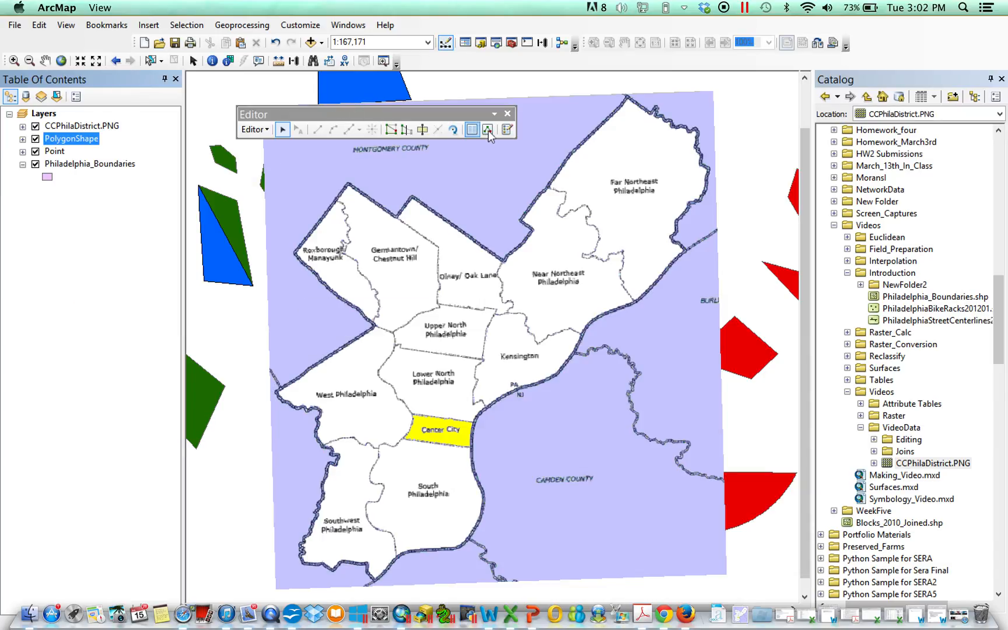
click(506, 130)
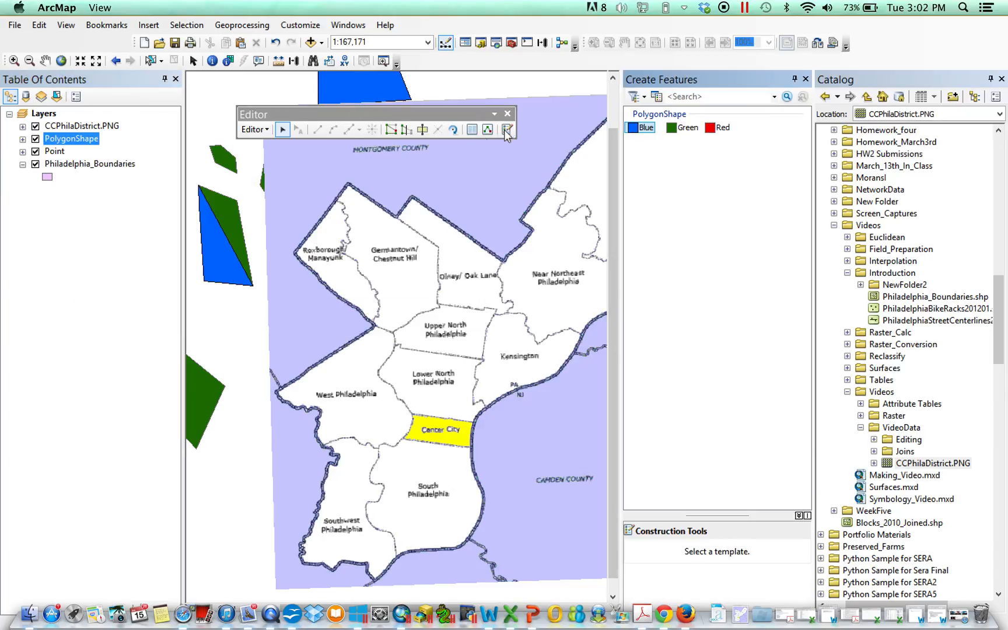
- Trace the yellow Center City district on the image as a polygon with the Blue template, and close the Editor and Create Features tools
click(641, 127)
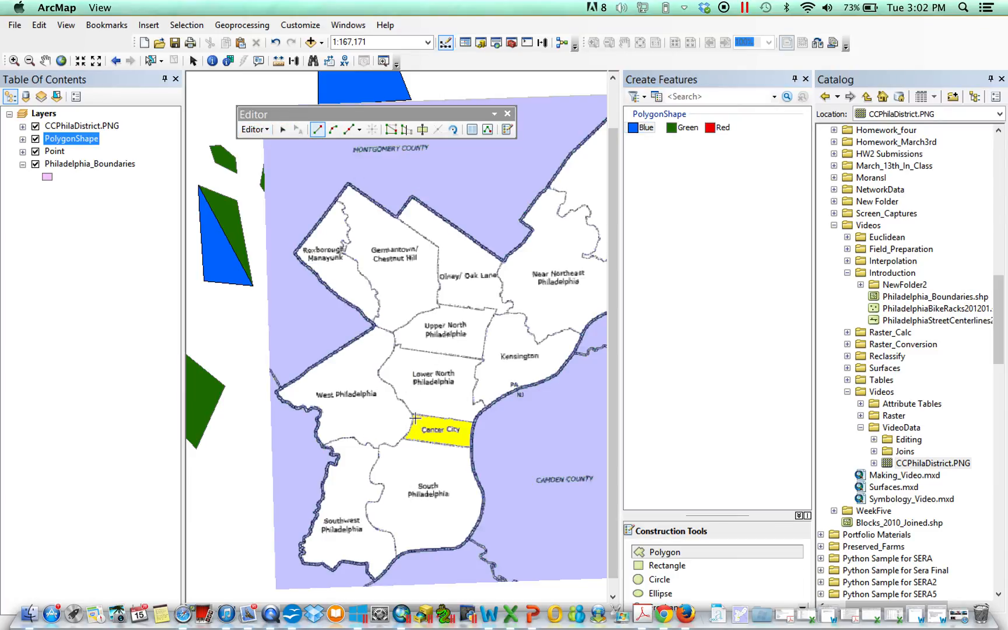
double_click(475, 424)
click(473, 436)
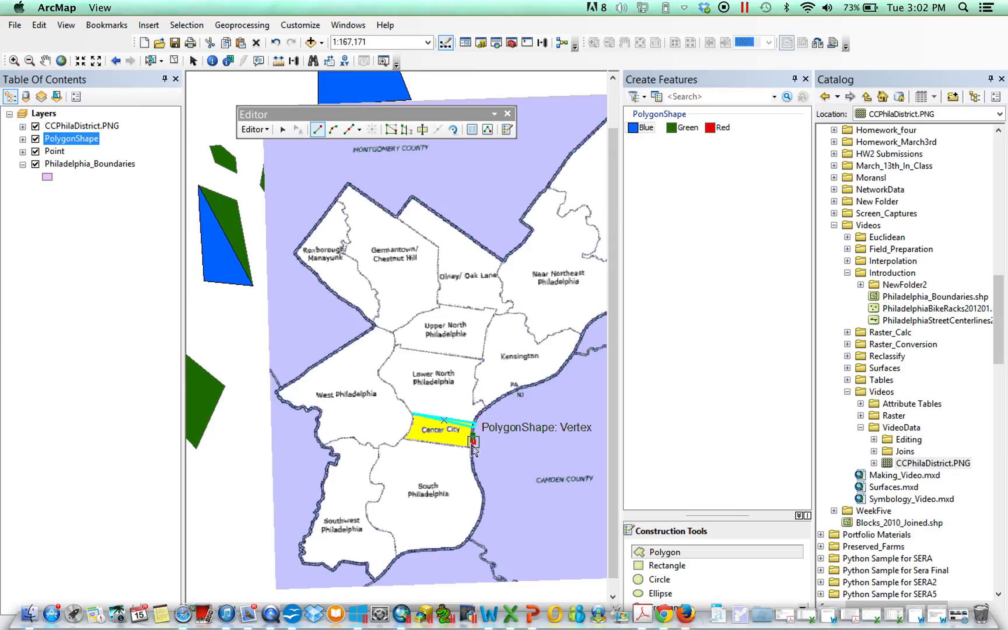
click(474, 449)
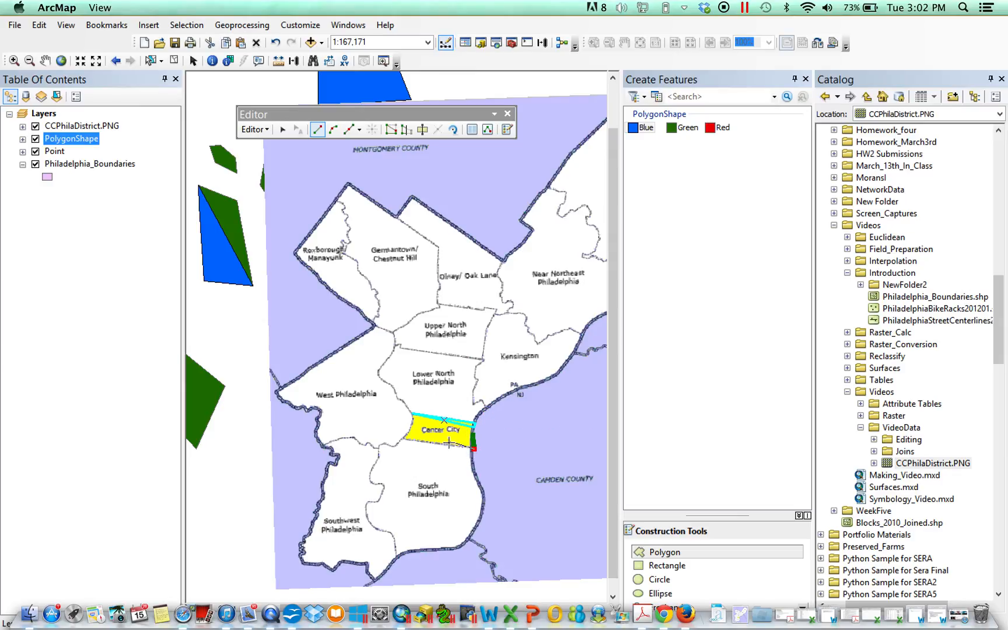
double_click(406, 437)
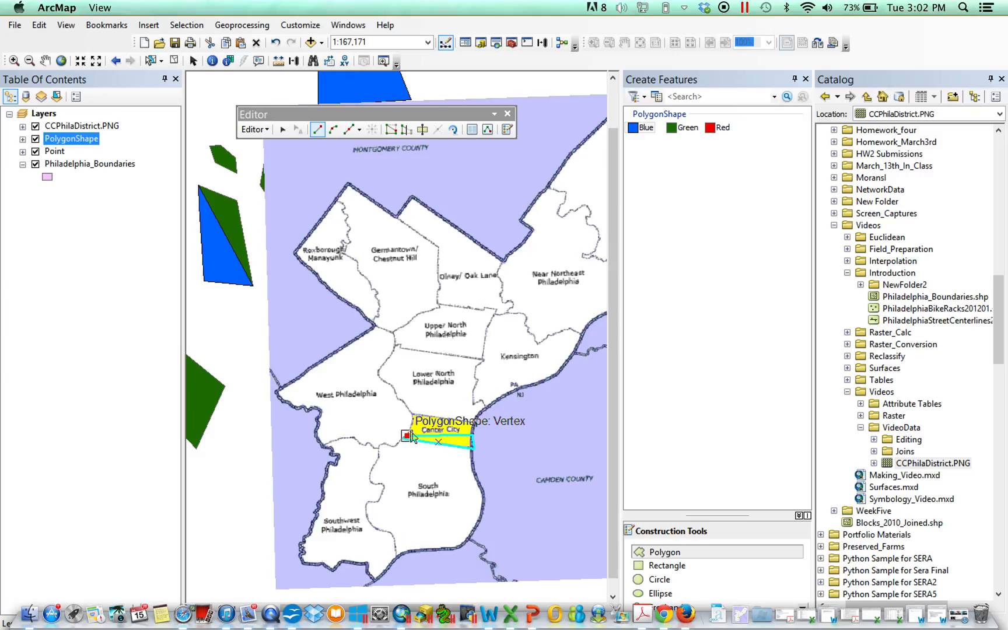
double_click(411, 427)
click(413, 414)
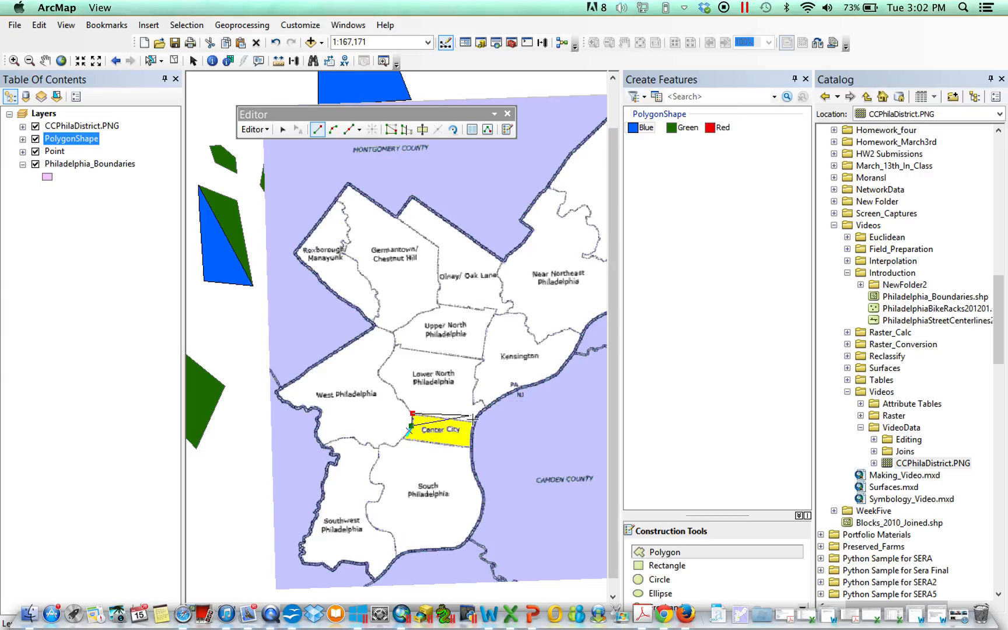
click(475, 423)
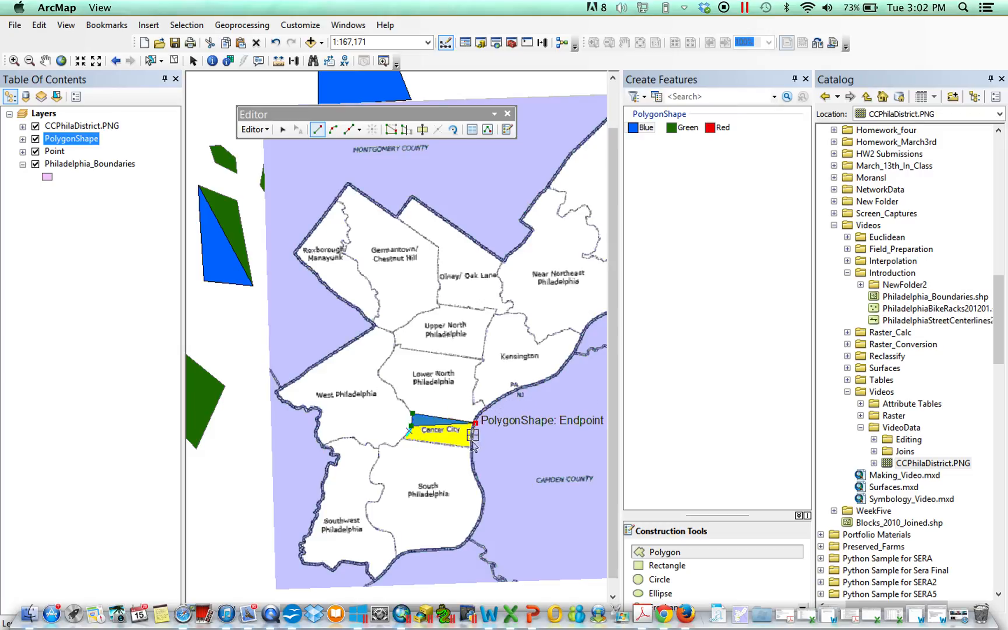
click(474, 445)
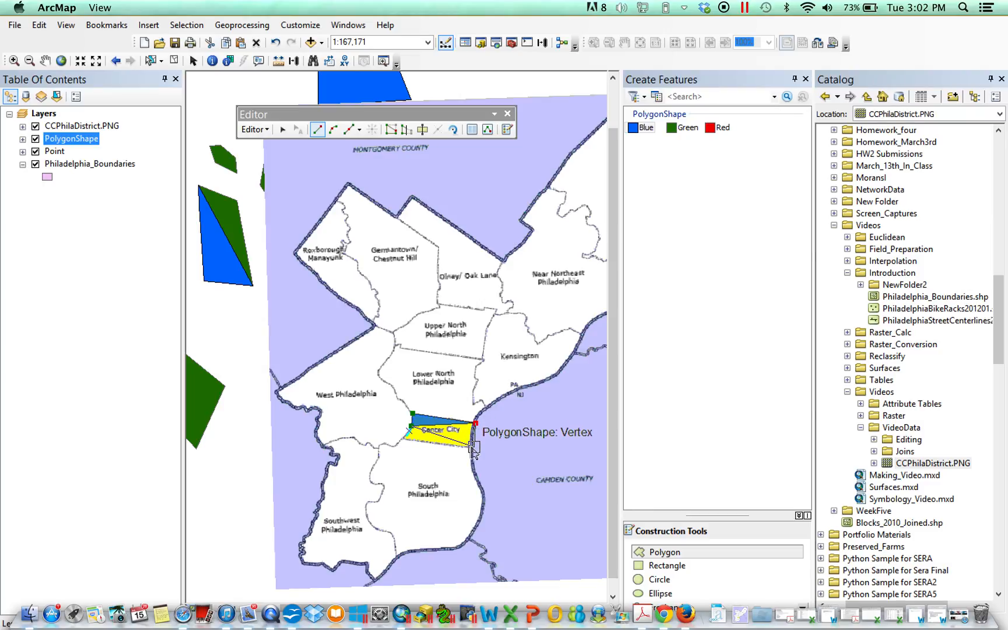
double_click(406, 438)
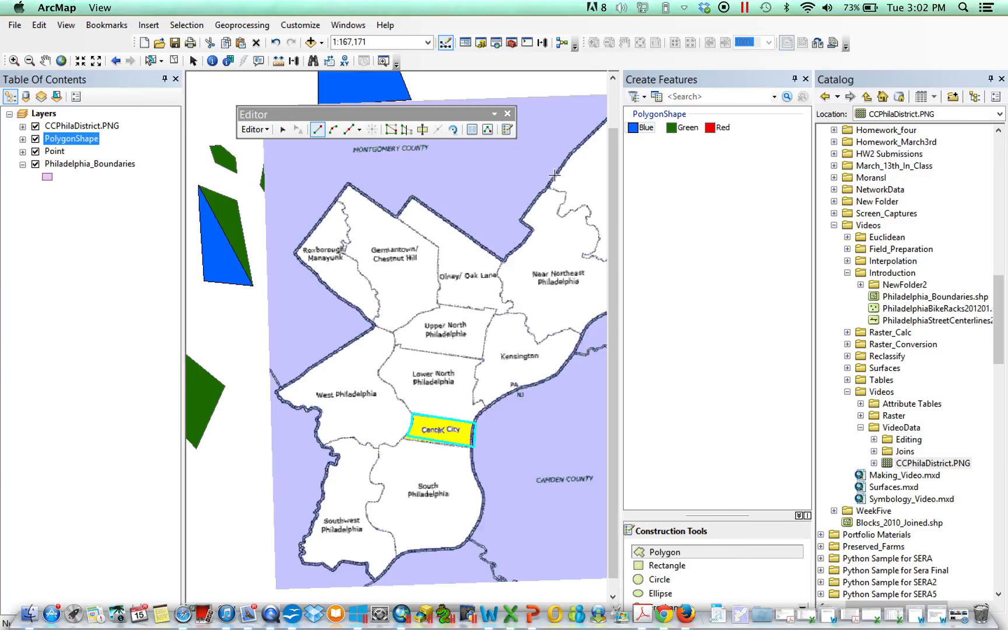
click(507, 113)
click(805, 79)
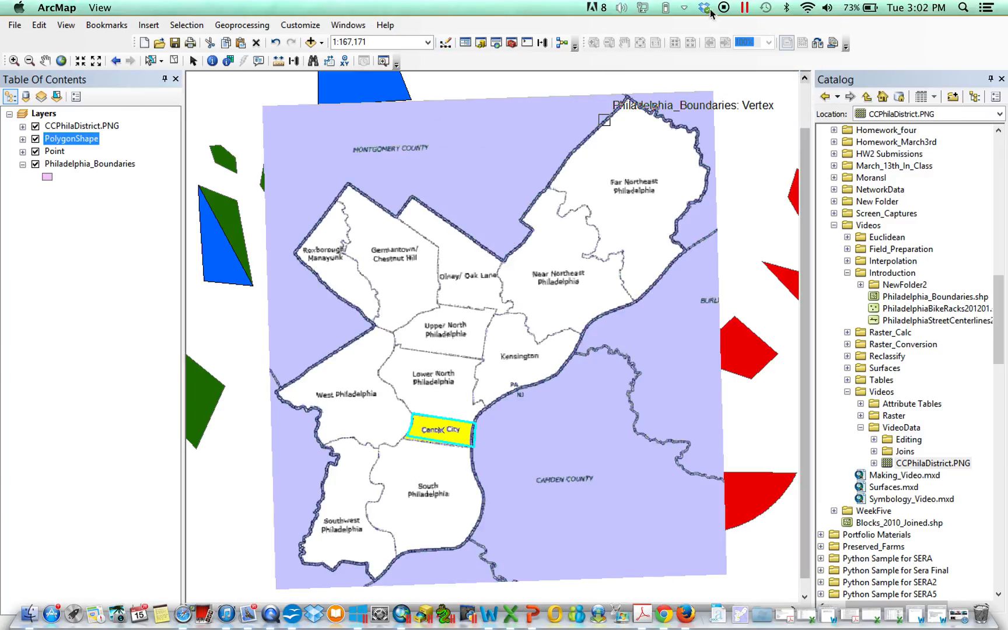